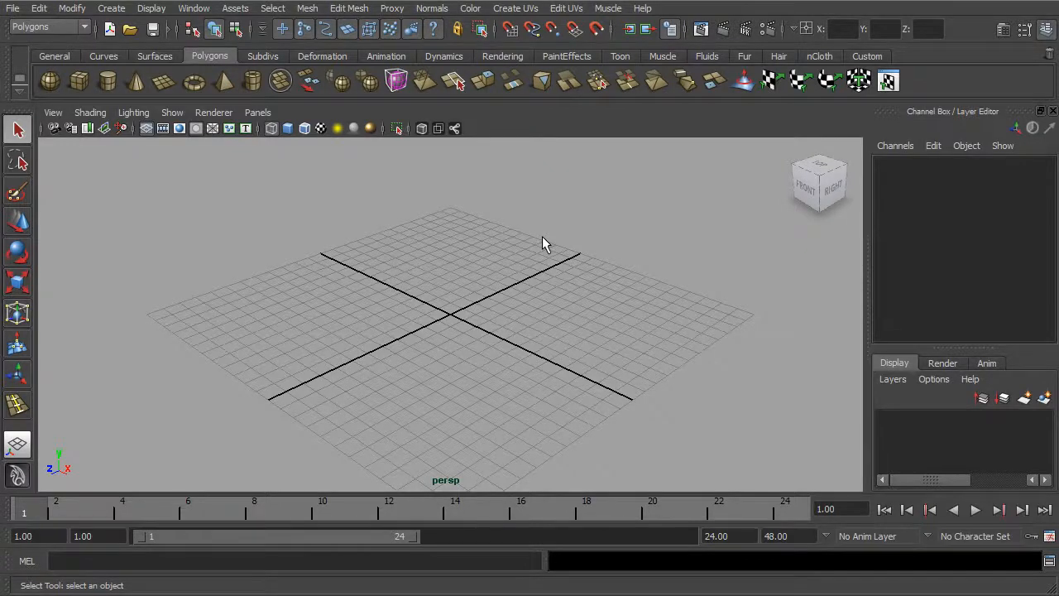
# Import side.jpg from the project's sourceimages folder as an image plane in the full-size side view
pyautogui.press('space')
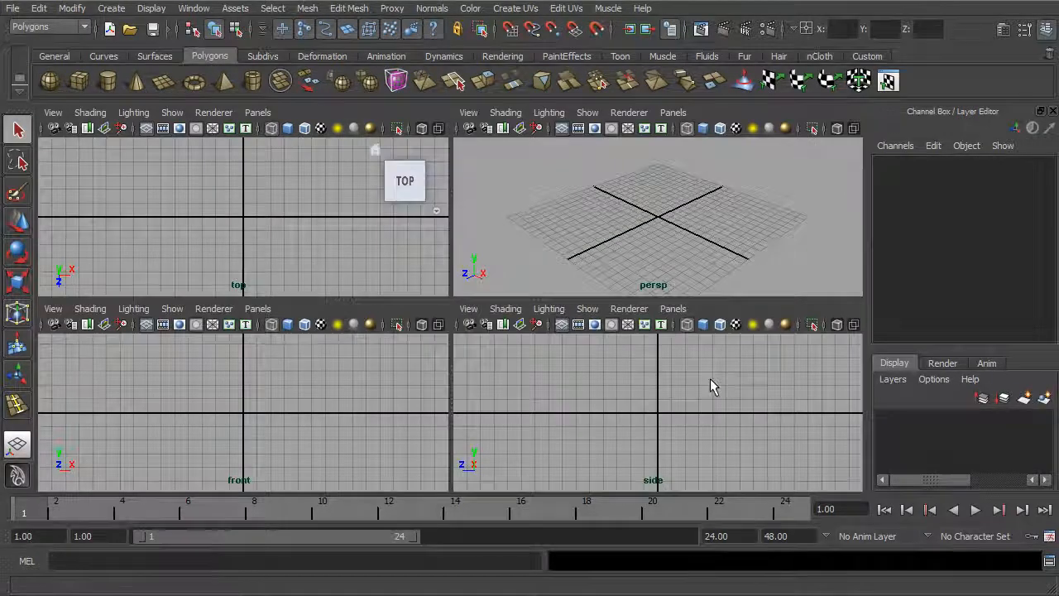
pyautogui.press('space')
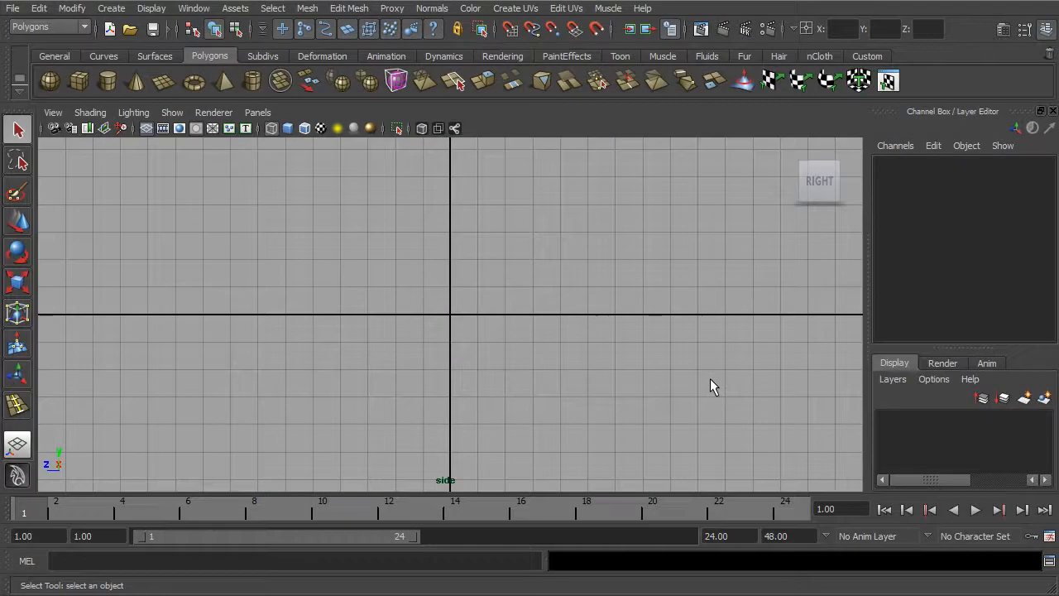
pyautogui.click(53, 113)
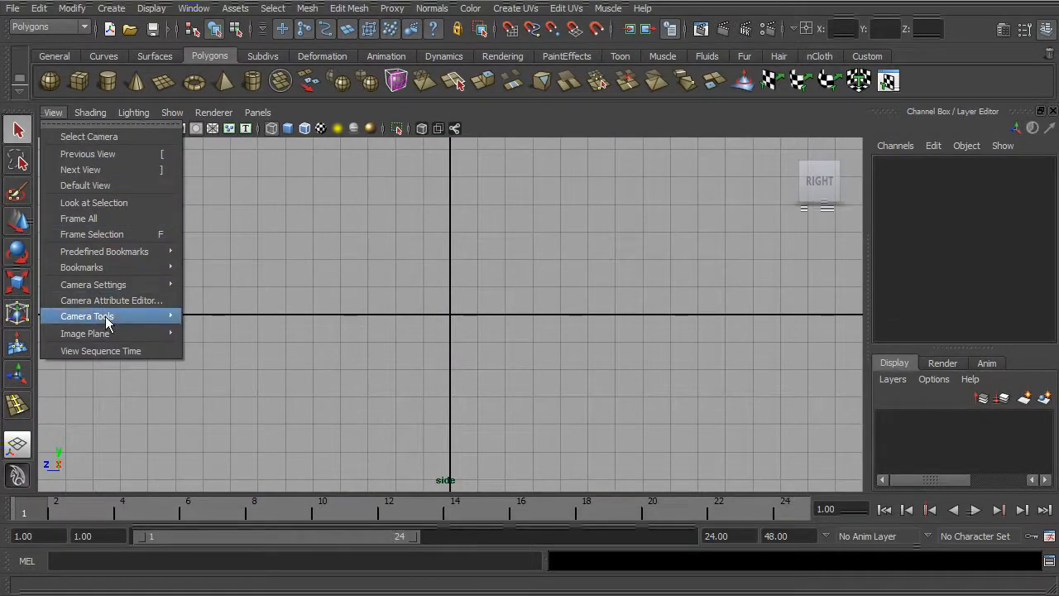
pyautogui.moveTo(108, 335)
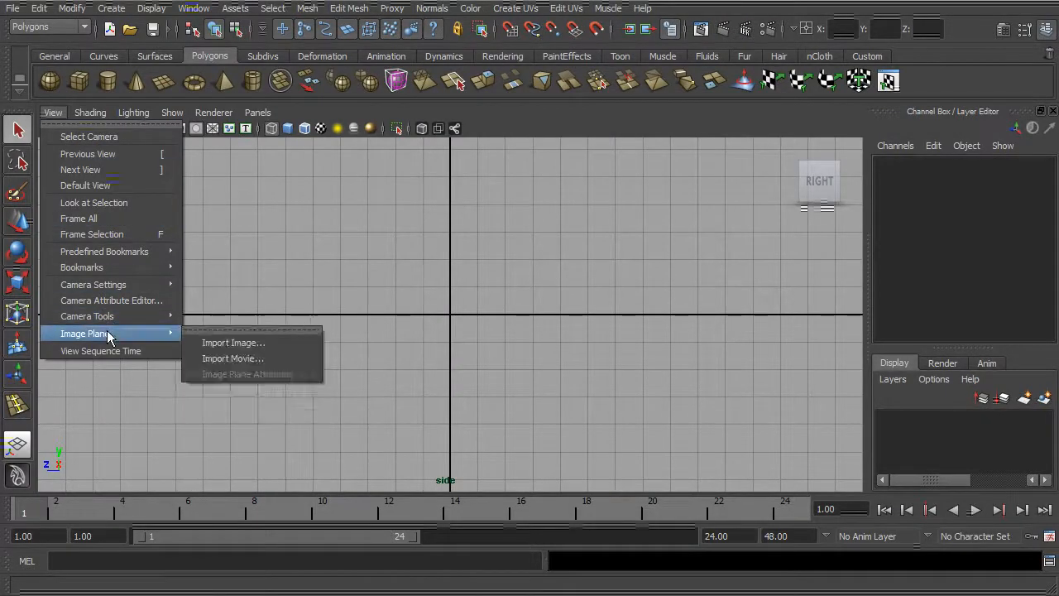
pyautogui.click(249, 348)
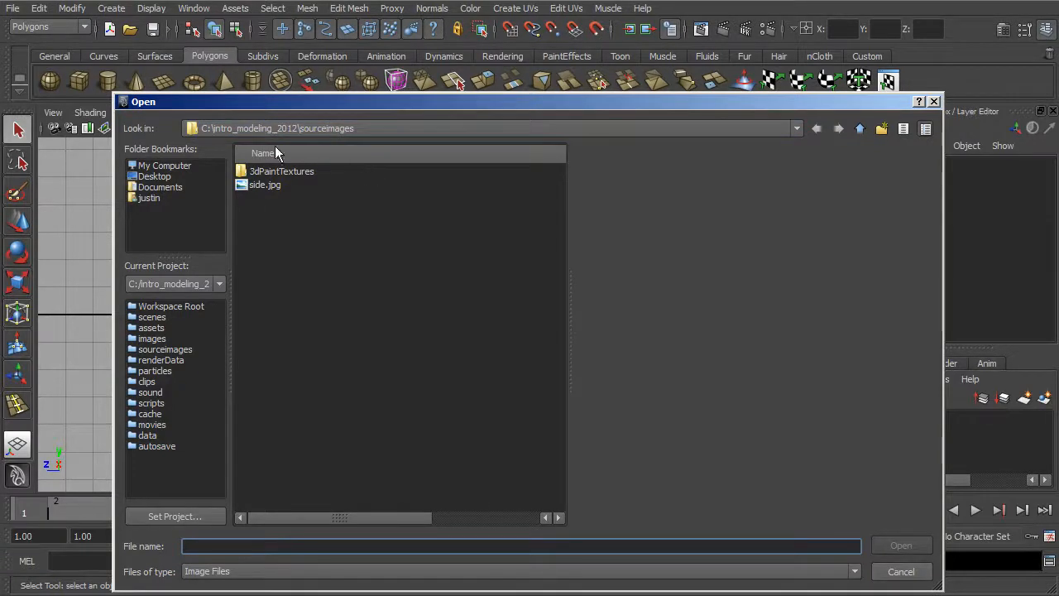
pyautogui.moveTo(407, 103); pyautogui.dragTo(444, 76)
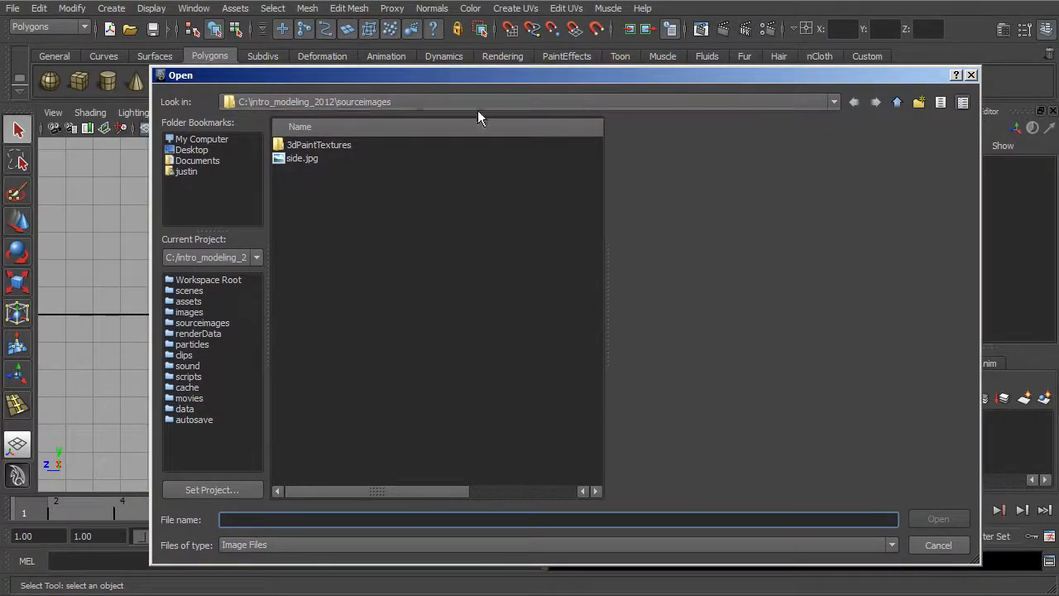
pyautogui.click(301, 158)
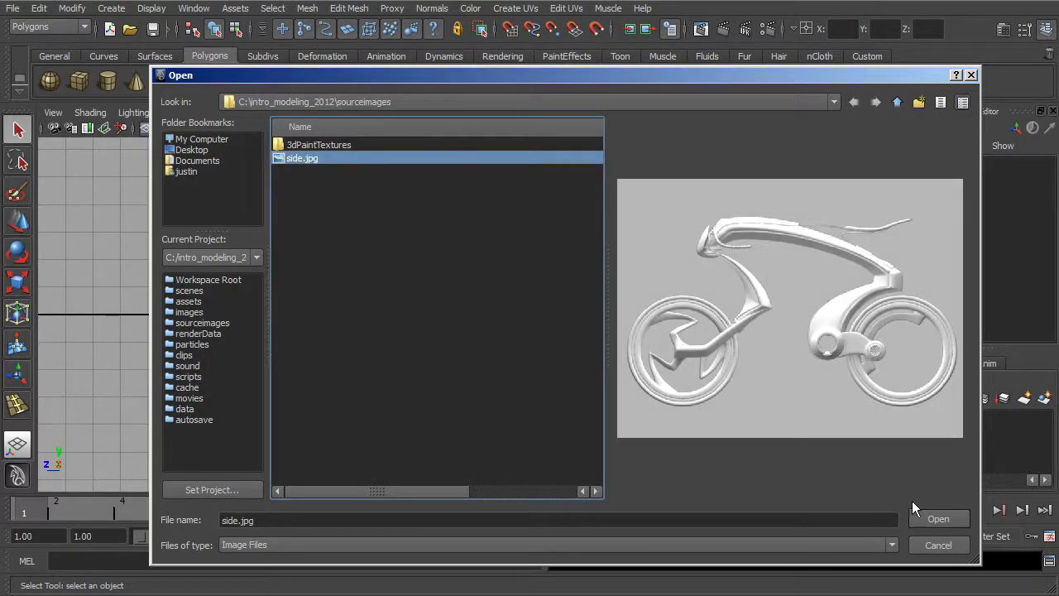
pyautogui.click(948, 519)
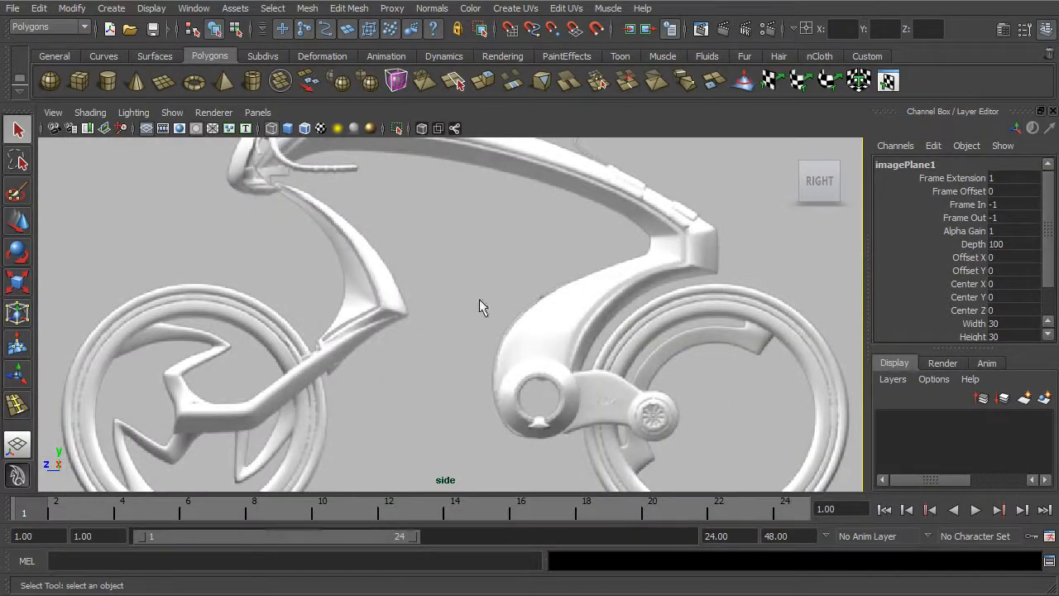
# Examine the imported bike image plane in the side view and in the perspective view of the four-view layout
pyautogui.keyDown('alt'); pyautogui.moveTo(698, 305); pyautogui.dragTo(199, 187, button='right'); pyautogui.keyUp('alt')
pyautogui.keyDown('alt'); pyautogui.moveTo(571, 318); pyautogui.dragTo(356, 268, button='right'); pyautogui.keyUp('alt')
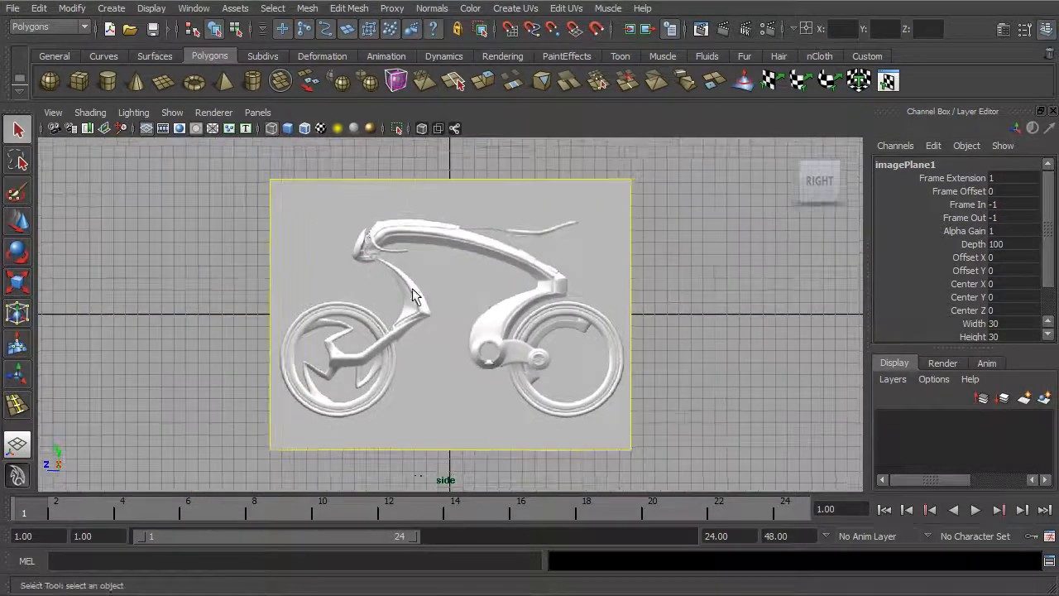
pyautogui.keyDown('alt'); pyautogui.moveTo(444, 290); pyautogui.dragTo(471, 292, button='middle'); pyautogui.keyUp('alt')
pyautogui.keyDown('alt'); pyautogui.moveTo(473, 293); pyautogui.dragTo(515, 295, button='right'); pyautogui.keyUp('alt')
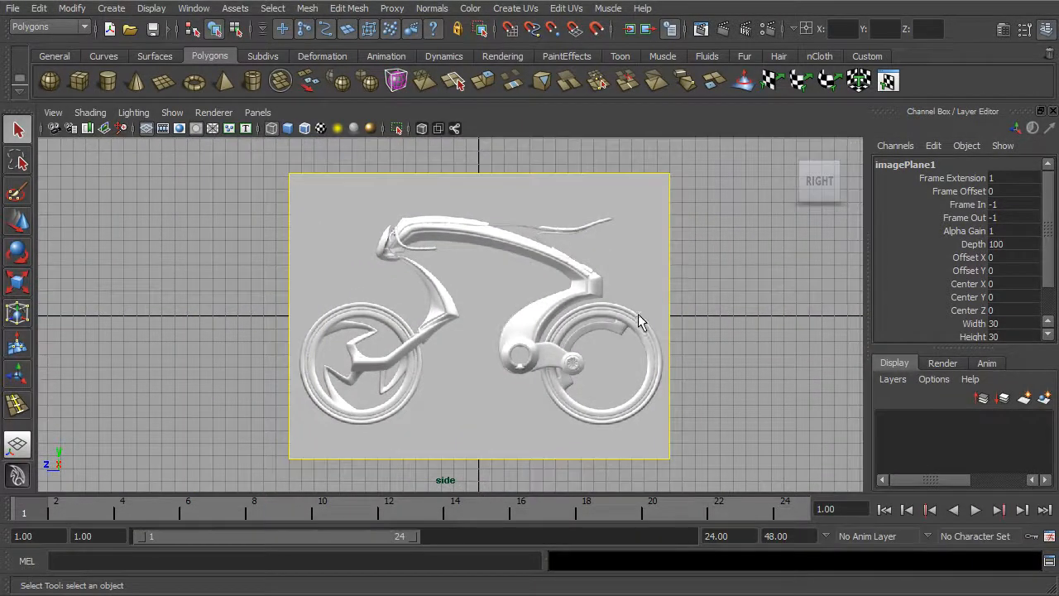
pyautogui.press('space')
pyautogui.keyDown('alt'); pyautogui.moveTo(740, 216); pyautogui.dragTo(713, 214); pyautogui.keyUp('alt')
pyautogui.keyDown('alt'); pyautogui.moveTo(693, 395); pyautogui.dragTo(653, 384, button='middle'); pyautogui.keyUp('alt')
pyautogui.keyDown('alt'); pyautogui.moveTo(653, 384); pyautogui.dragTo(672, 388, button='right'); pyautogui.keyUp('alt')
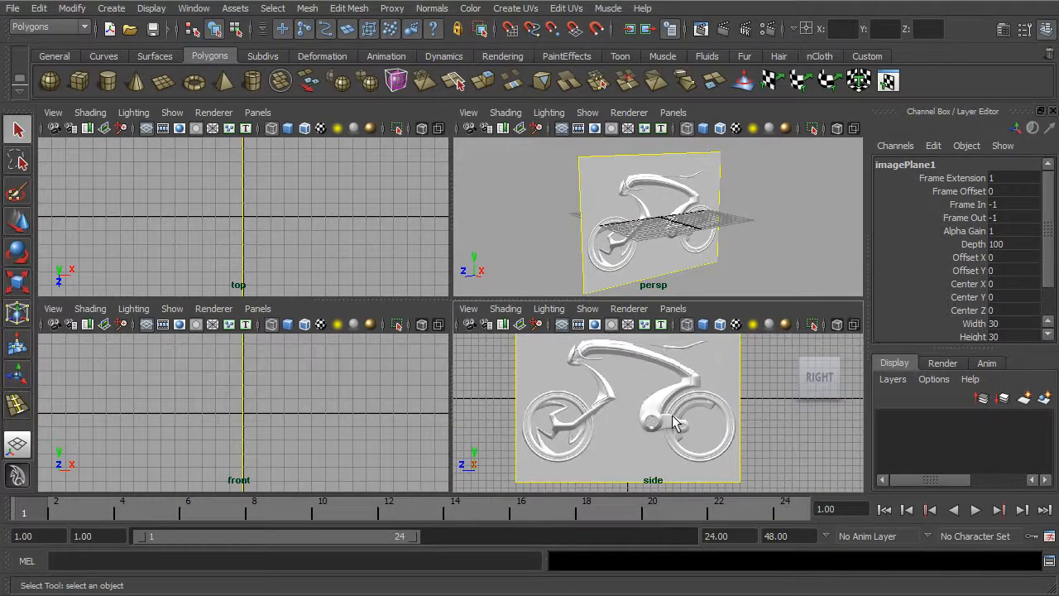
pyautogui.press('space')
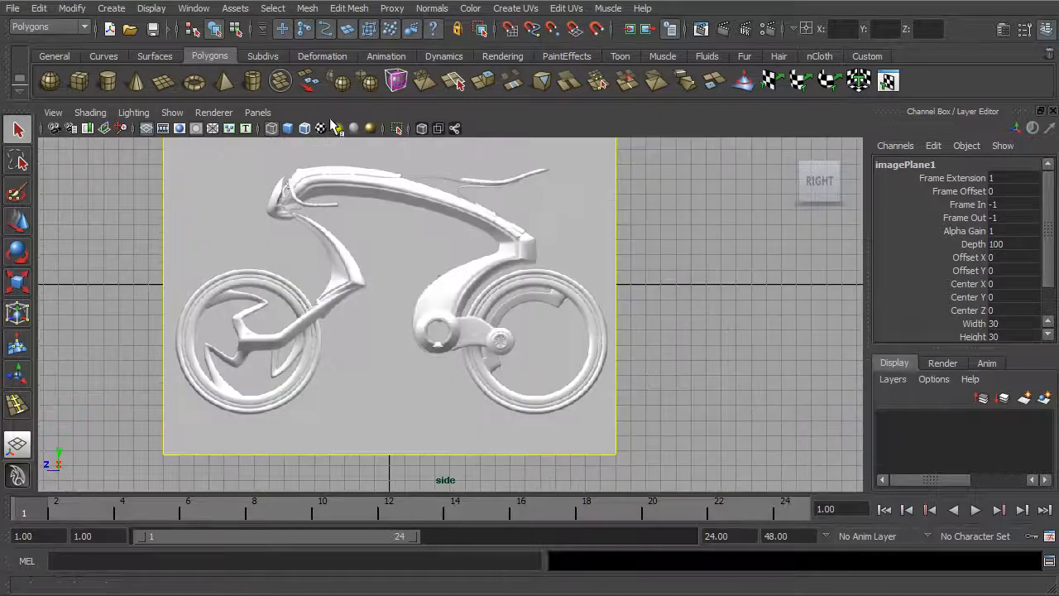
# Create a polygon cube at the origin and scale it uniformly to about 5.675 over the bike image
pyautogui.click(111, 8)
pyautogui.moveTo(136, 48)
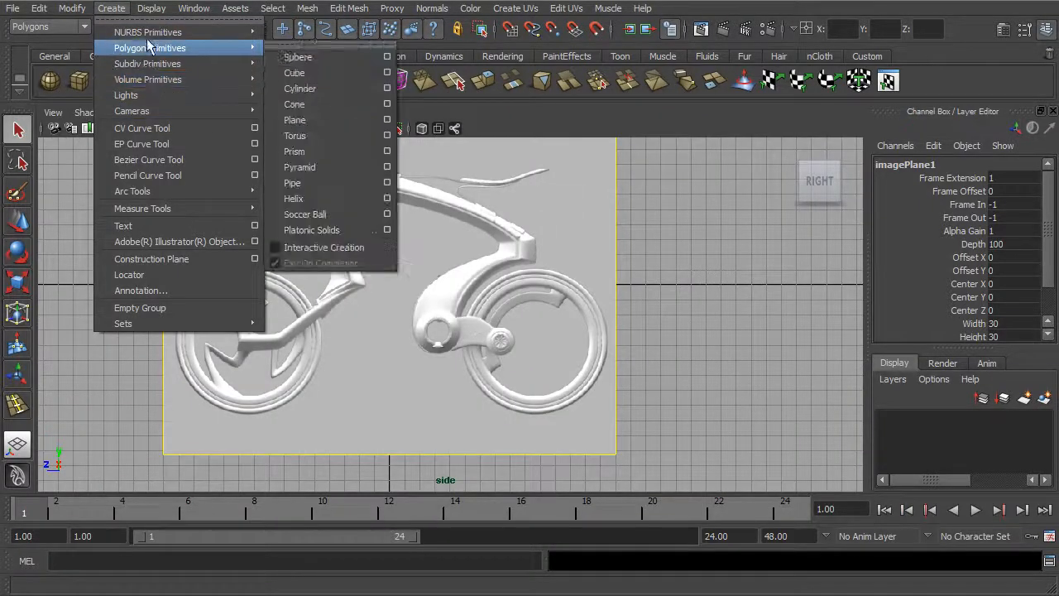
pyautogui.click(333, 73)
pyautogui.scroll(5, 475, 213)
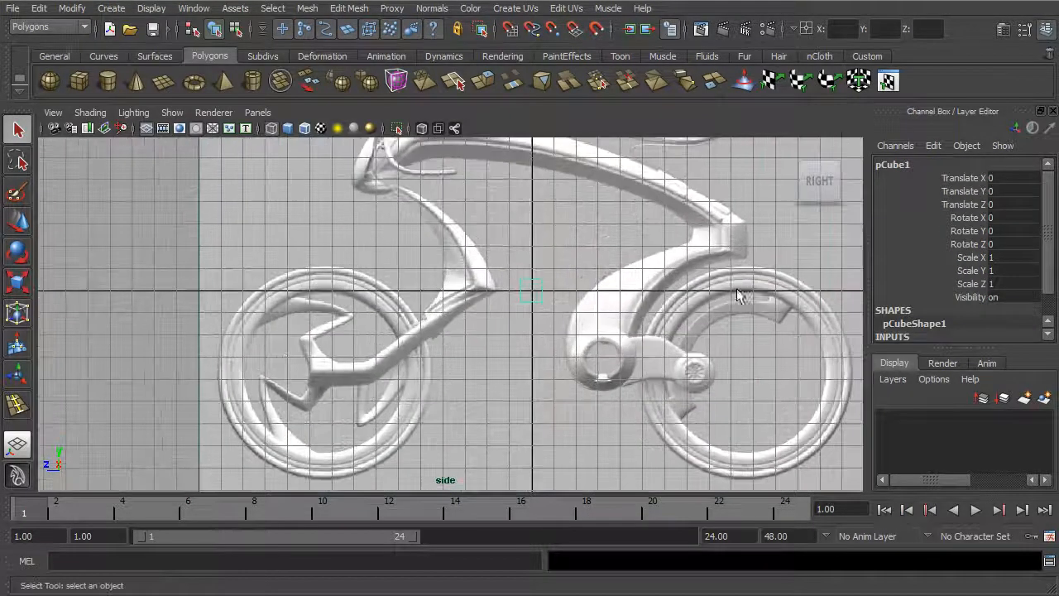
pyautogui.scroll(2, 546, 312)
pyautogui.press('r')
pyautogui.moveTo(509, 323); pyautogui.dragTo(621, 316)
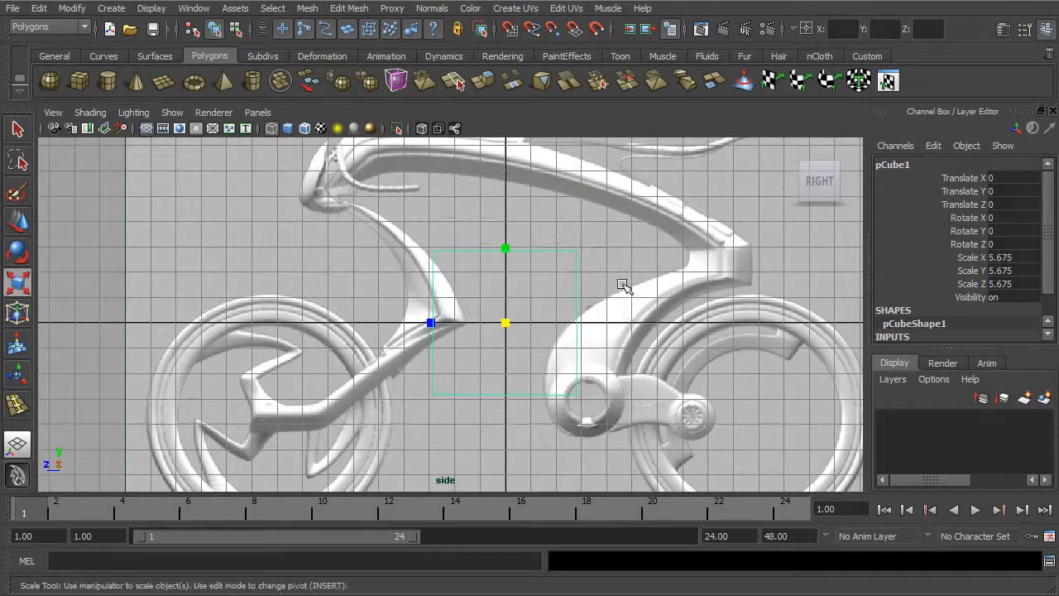
pyautogui.click(622, 280)
# Open the attributes of the side view's imagePlane1
pyautogui.keyDown('alt'); pyautogui.moveTo(662, 281); pyautogui.dragTo(625, 282, button='middle'); pyautogui.keyUp('alt')
pyautogui.keyDown('alt'); pyautogui.moveTo(626, 281); pyautogui.dragTo(90, 201, button='right'); pyautogui.keyUp('alt')
pyautogui.click(51, 112)
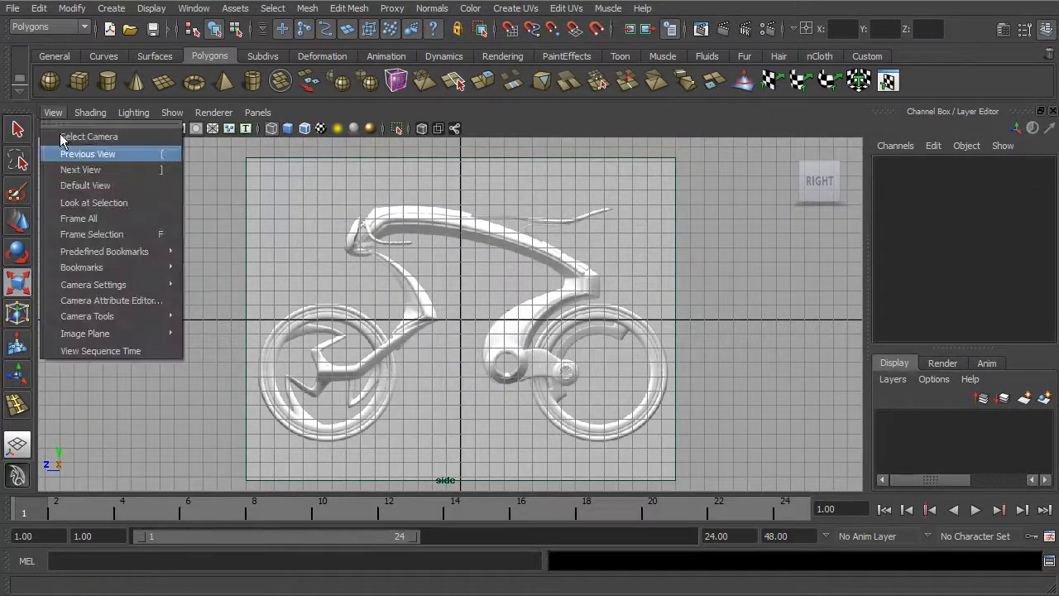
pyautogui.moveTo(105, 335)
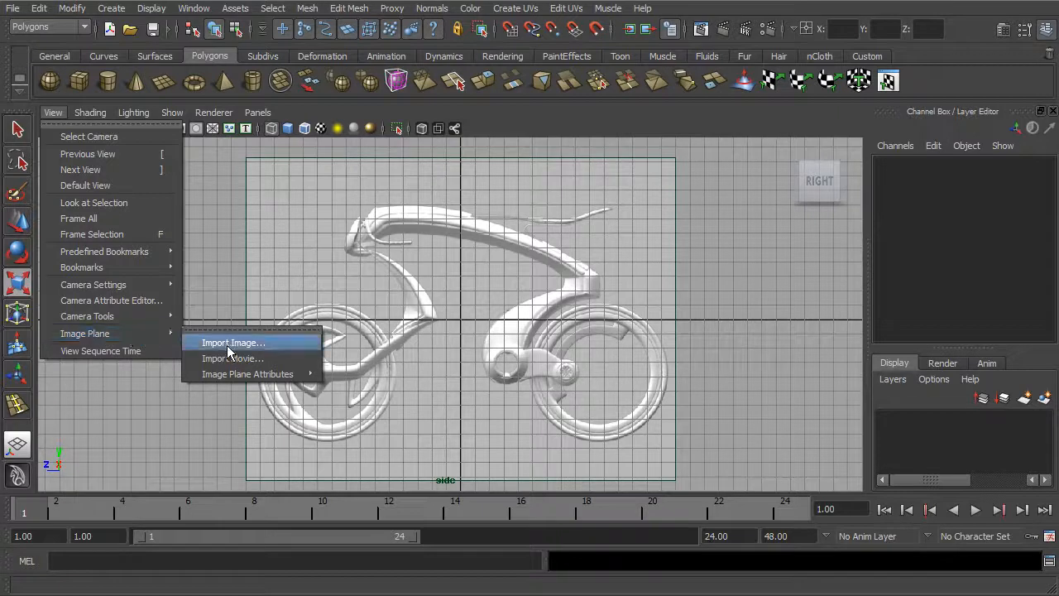
pyautogui.moveTo(246, 375)
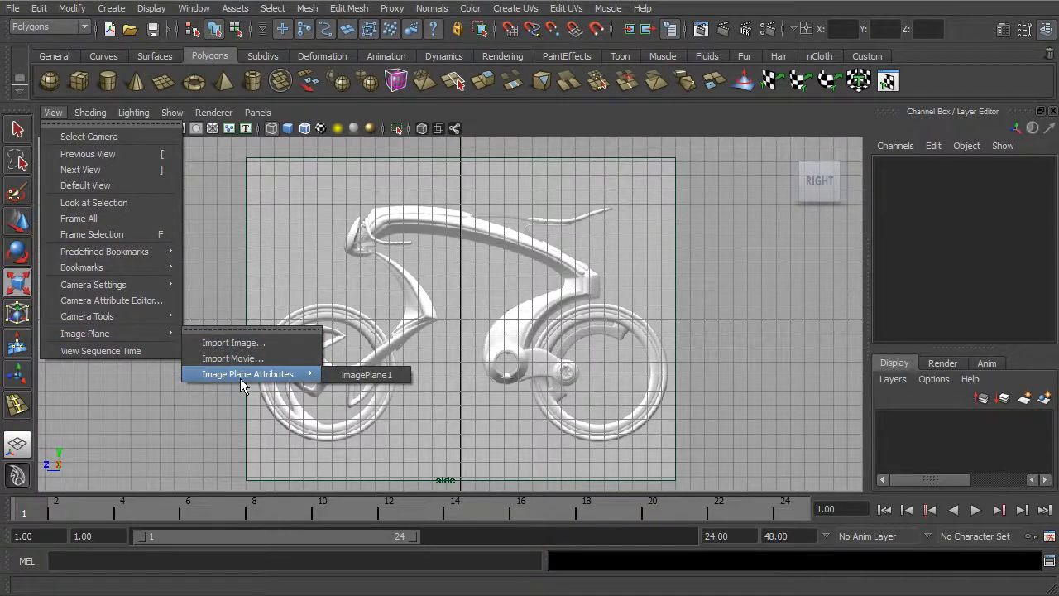
pyautogui.click(369, 377)
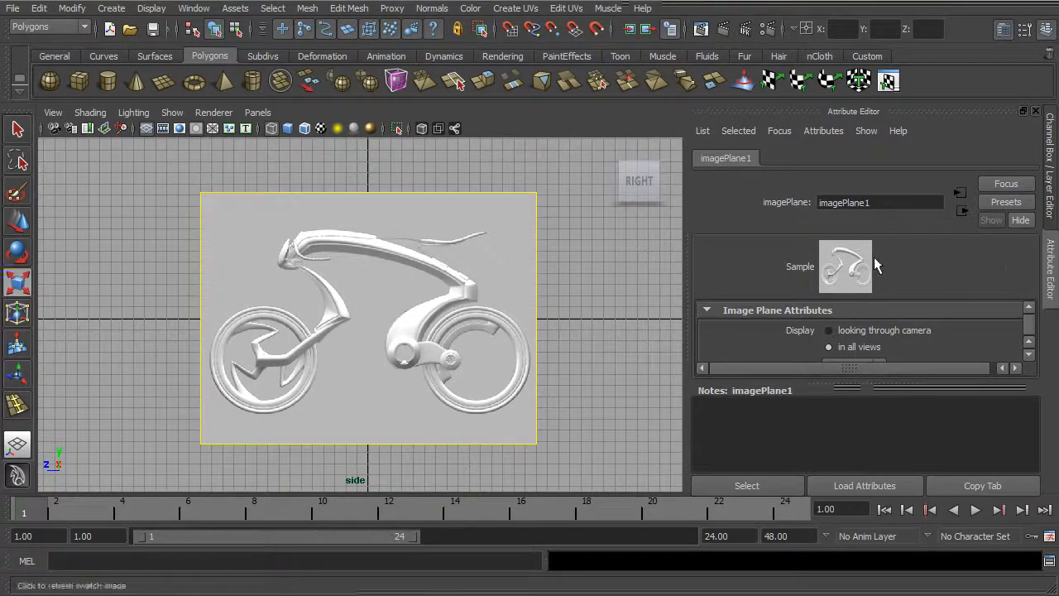
# Undock the Attribute Editor as a floating window and enlarge it and its attribute area
pyautogui.click(1023, 110)
pyautogui.moveTo(966, 112); pyautogui.dragTo(939, 8)
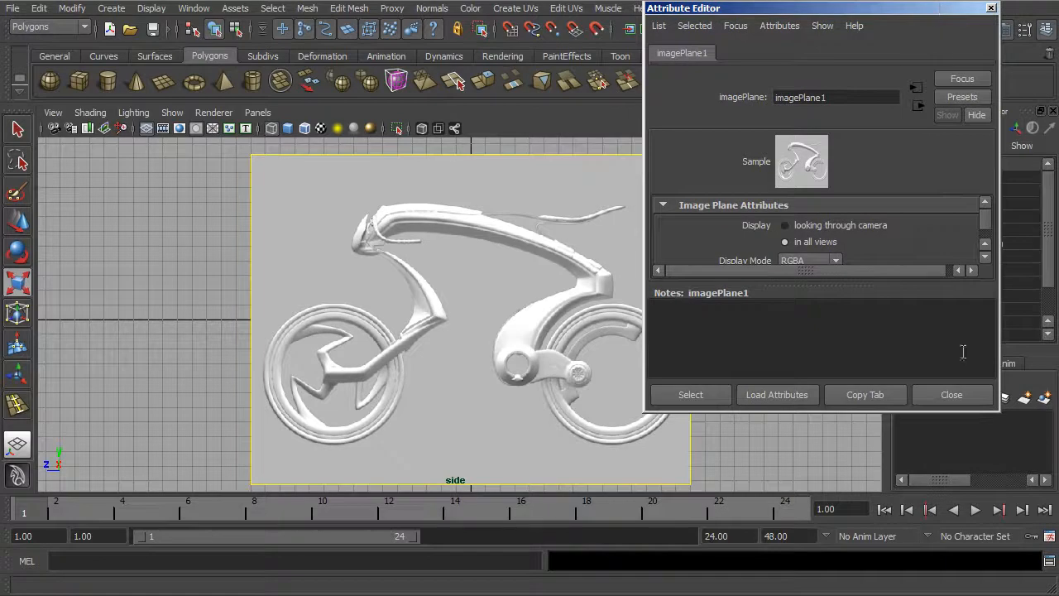
pyautogui.moveTo(996, 412); pyautogui.dragTo(1026, 498)
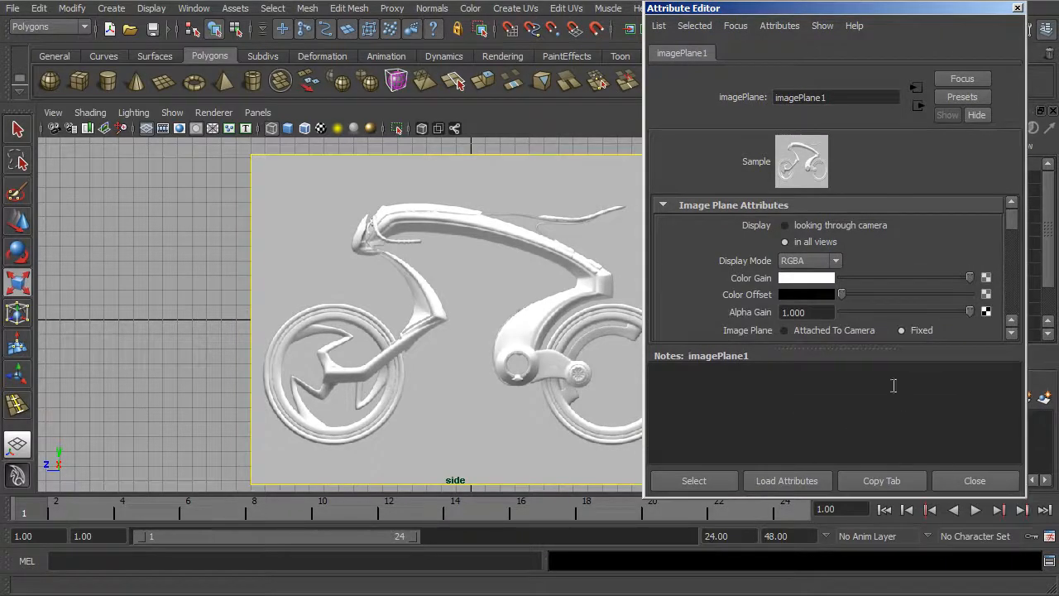
pyautogui.moveTo(856, 346); pyautogui.dragTo(869, 389)
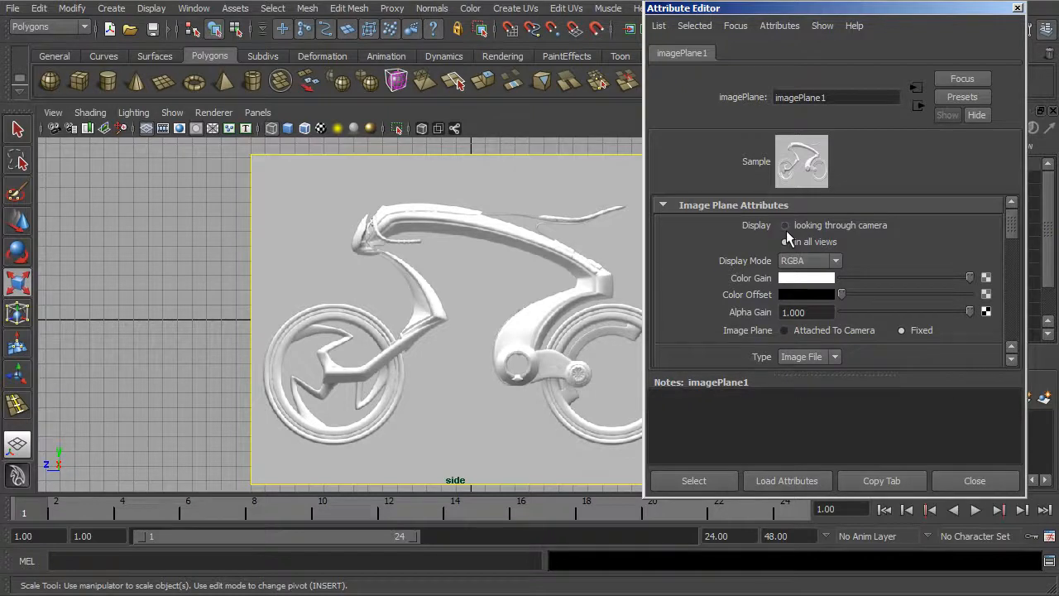
# Keep the image plane displayed in all views in RGBA mode and darken its Color Gain to a mid grey
pyautogui.click(787, 234)
pyautogui.click(805, 262)
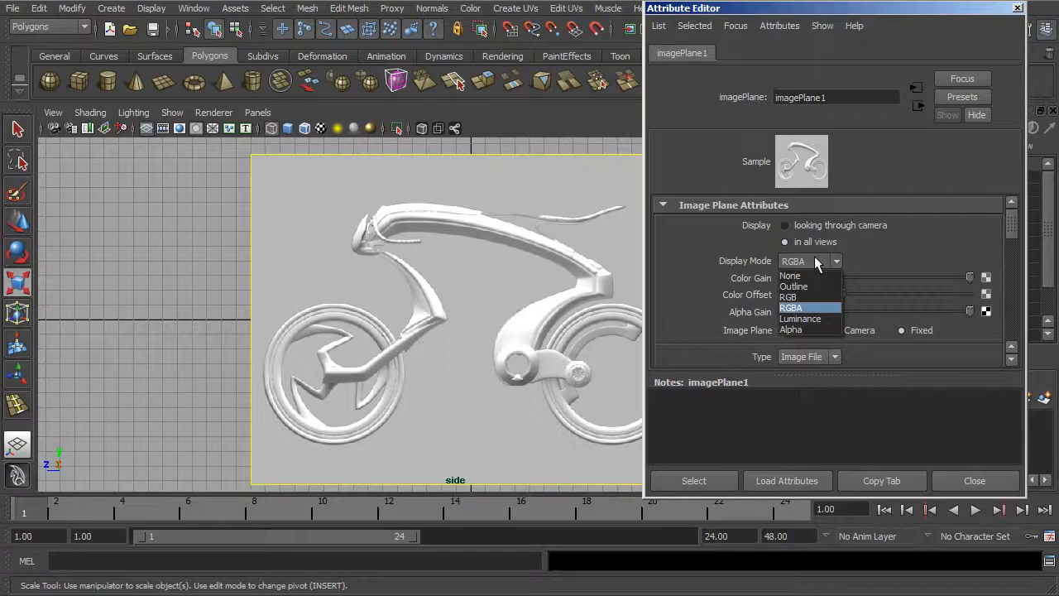
pyautogui.click(814, 308)
pyautogui.moveTo(969, 277); pyautogui.dragTo(912, 284)
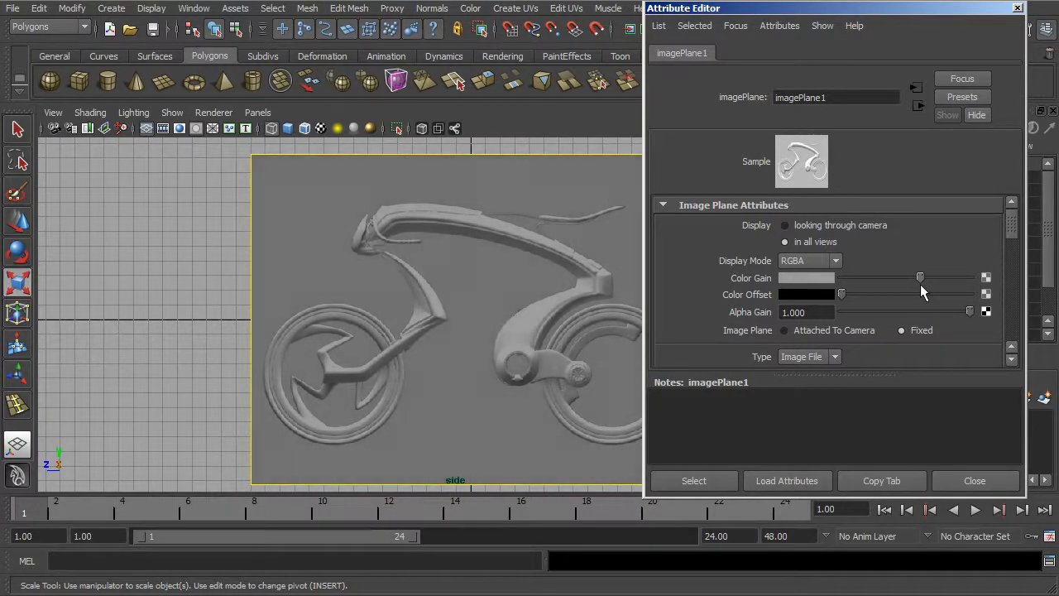
pyautogui.keyDown('alt'); pyautogui.moveTo(534, 340); pyautogui.dragTo(579, 327, button='middle'); pyautogui.keyUp('alt')
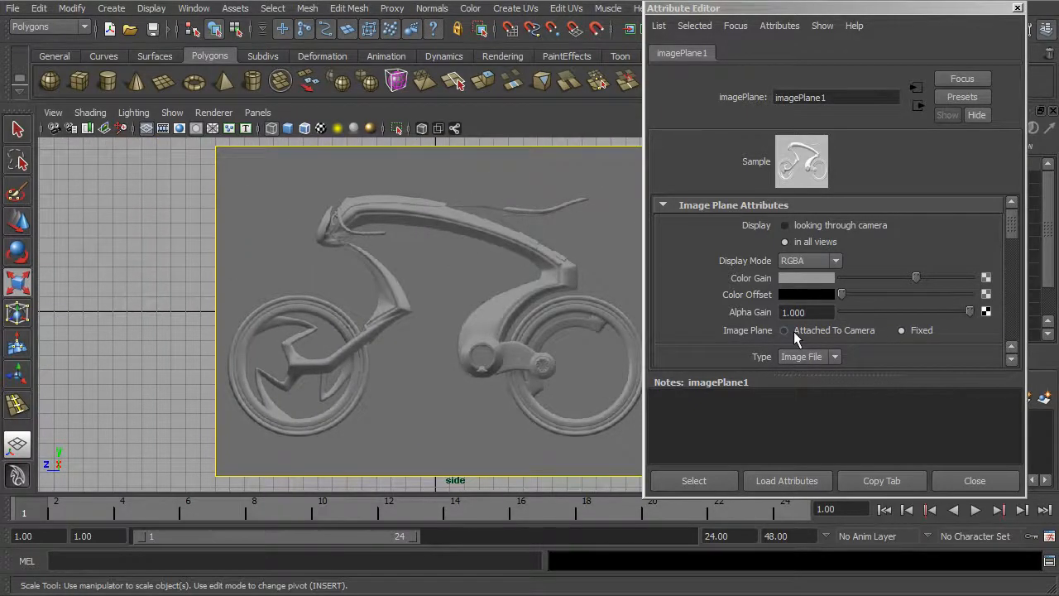
pyautogui.keyDown('alt'); pyautogui.moveTo(560, 288); pyautogui.dragTo(539, 290, button='middle'); pyautogui.keyUp('alt')
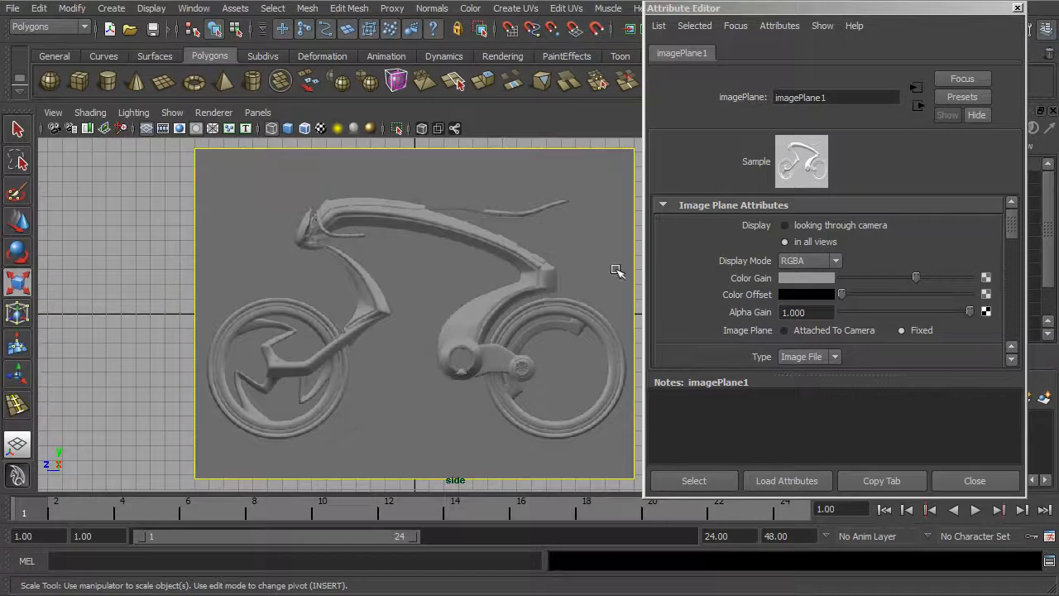
# Set the image plane's Center X and Center Y to 5
pyautogui.moveTo(1018, 235); pyautogui.dragTo(1013, 250)
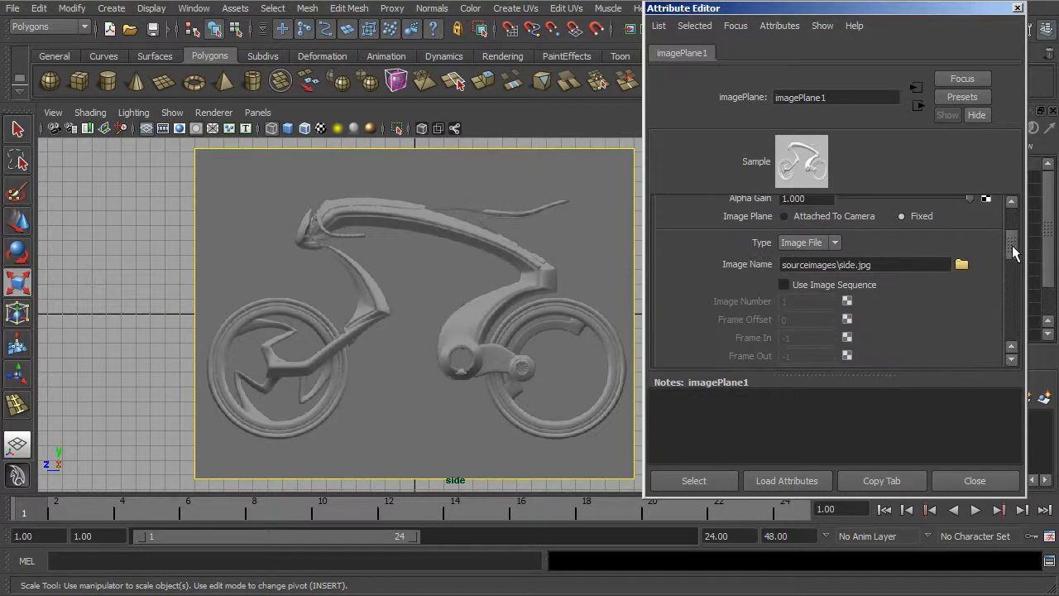
pyautogui.moveTo(1011, 249); pyautogui.dragTo(1024, 323)
pyautogui.doubleClick(801, 276)
pyautogui.write('5.000')
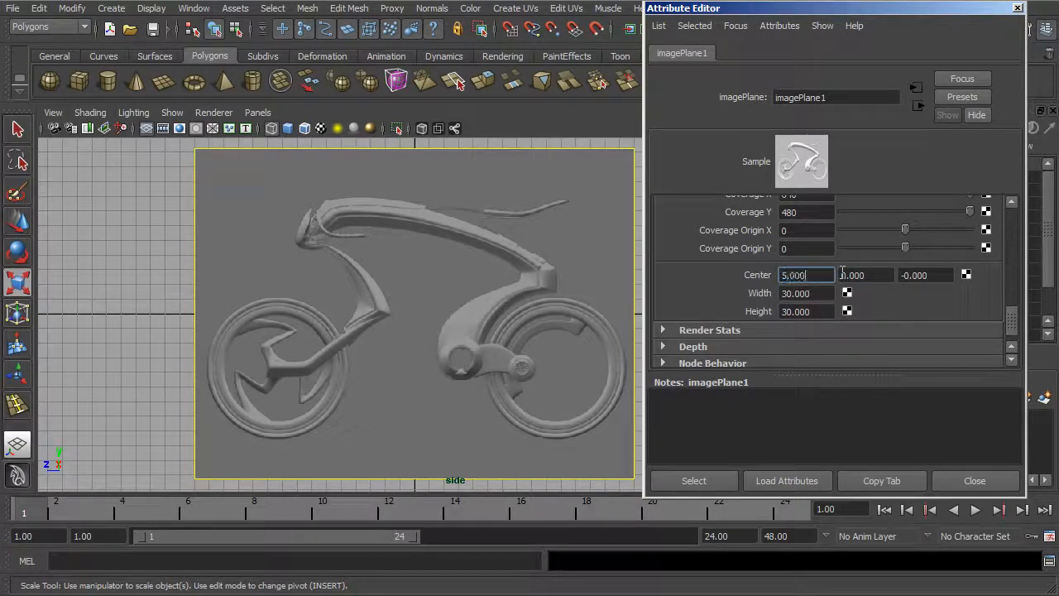
pyautogui.doubleClick(849, 277)
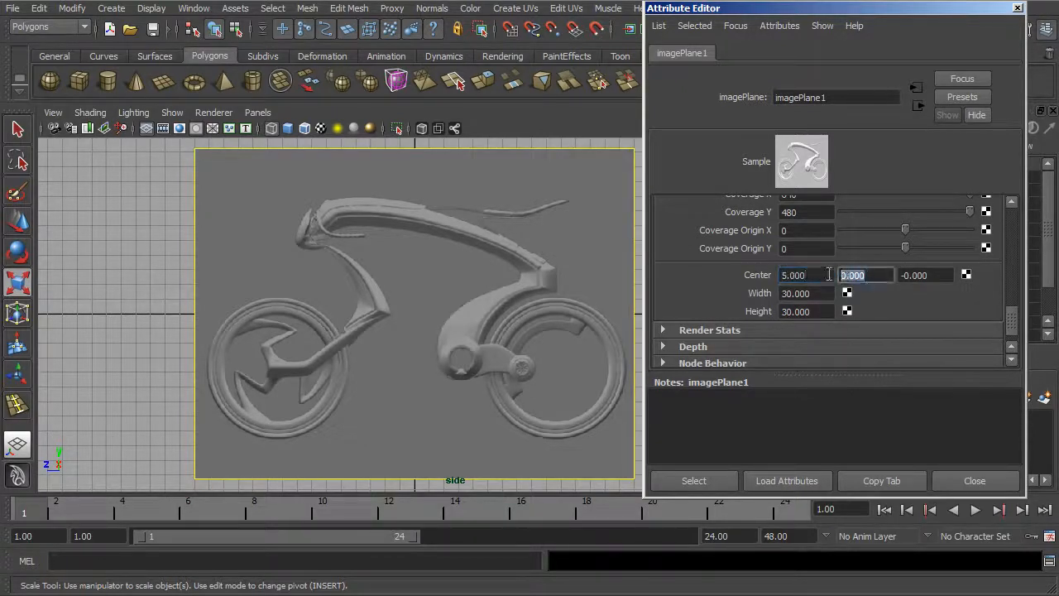
pyautogui.write('5')
pyautogui.press('Return')
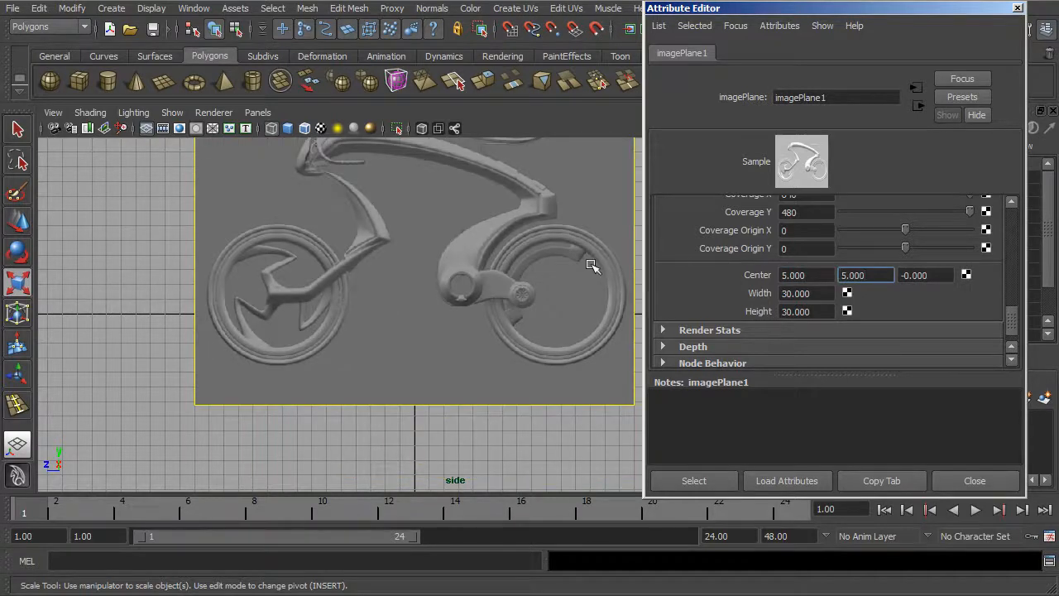
# Reset the image plane's Center X and Center Y to 0 and close the Attribute Editor
pyautogui.keyDown('alt'); pyautogui.moveTo(591, 265); pyautogui.dragTo(552, 297, button='middle'); pyautogui.keyUp('alt')
pyautogui.click(802, 283)
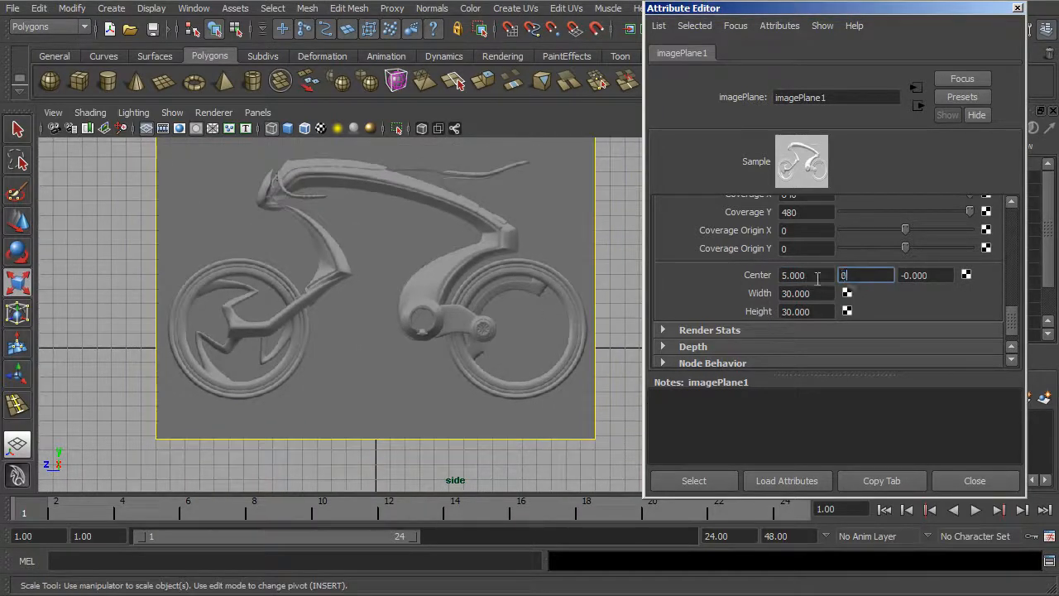
pyautogui.write('0')
pyautogui.press('Return')
pyautogui.moveTo(817, 277); pyautogui.dragTo(766, 278)
pyautogui.write('0')
pyautogui.press('Return')
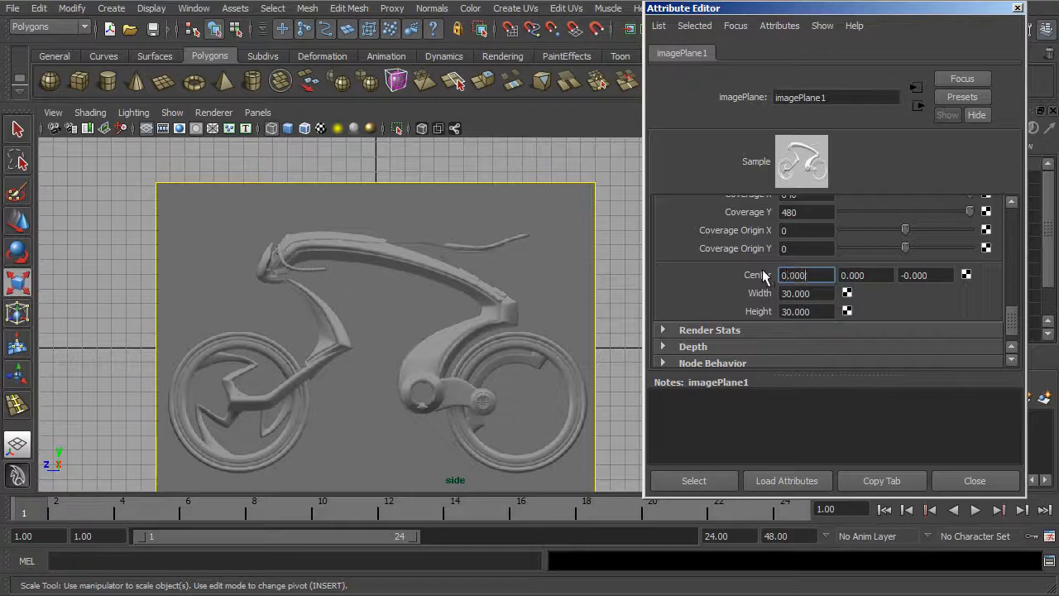
pyautogui.click(1018, 8)
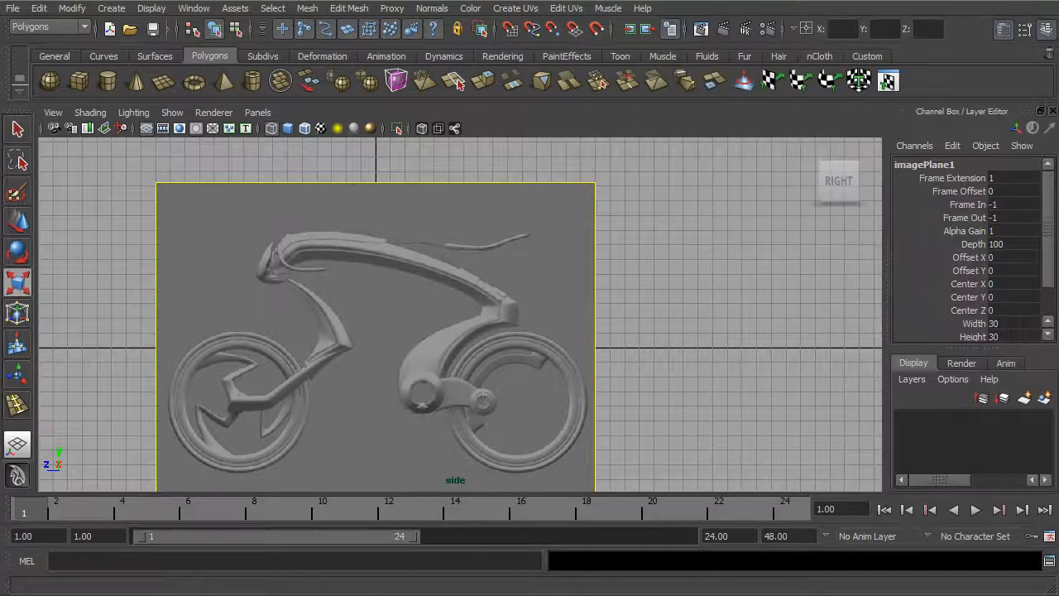
# Deselect the image plane and show the perspective view at full size
pyautogui.click(723, 223)
pyautogui.press('space')
pyautogui.press('space')
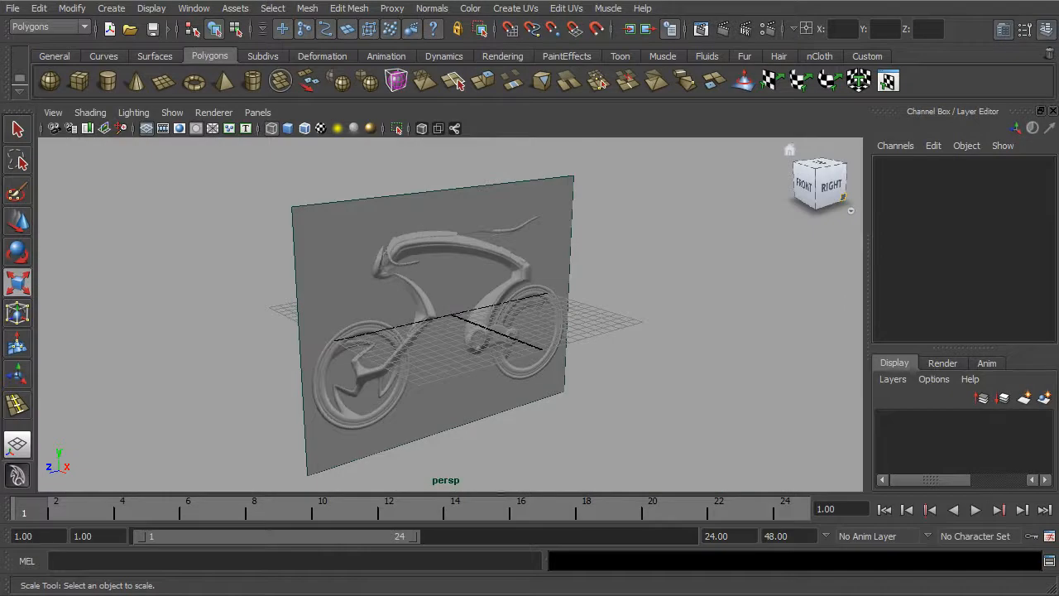
# Open the Attribute Editor and bring up the bike image plane's Center and size attributes
pyautogui.hotkey('ctrl', 'a')
pyautogui.moveTo(941, 15); pyautogui.dragTo(787, 27)
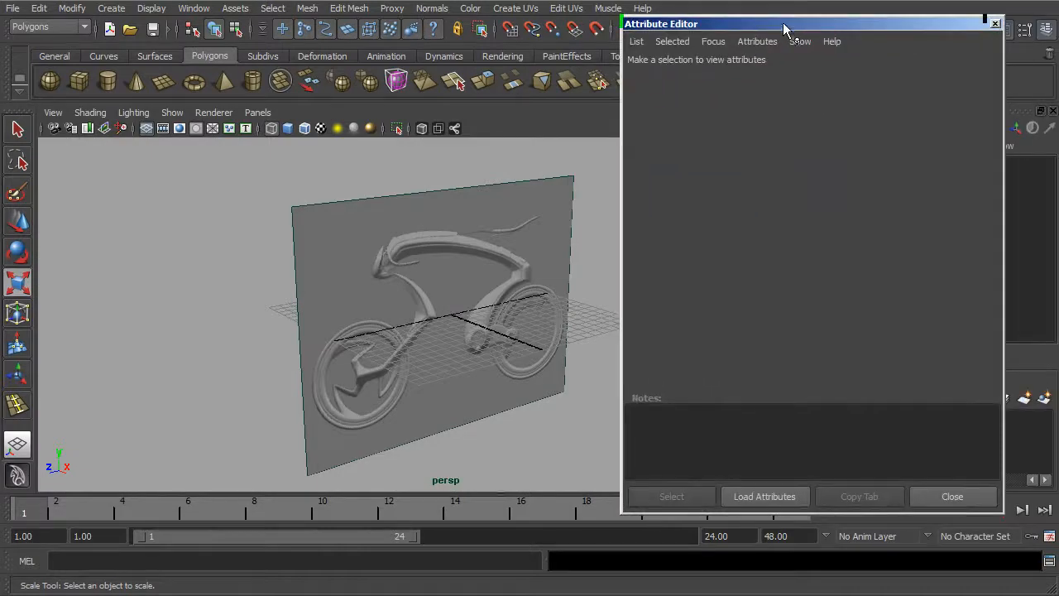
pyautogui.click(548, 219)
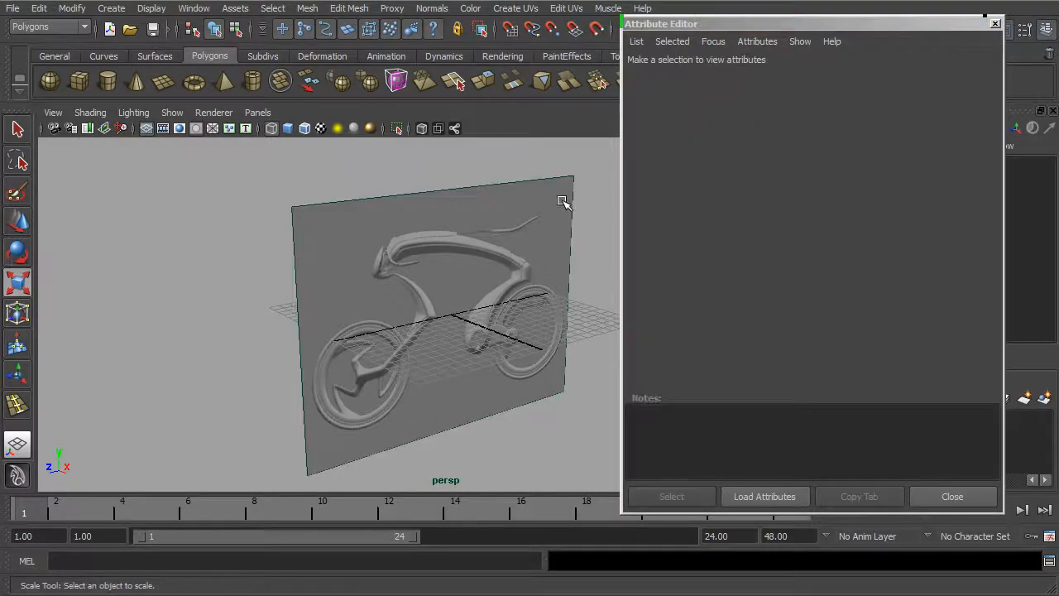
pyautogui.click(579, 201)
pyautogui.moveTo(983, 237); pyautogui.dragTo(990, 258)
pyautogui.click(756, 70)
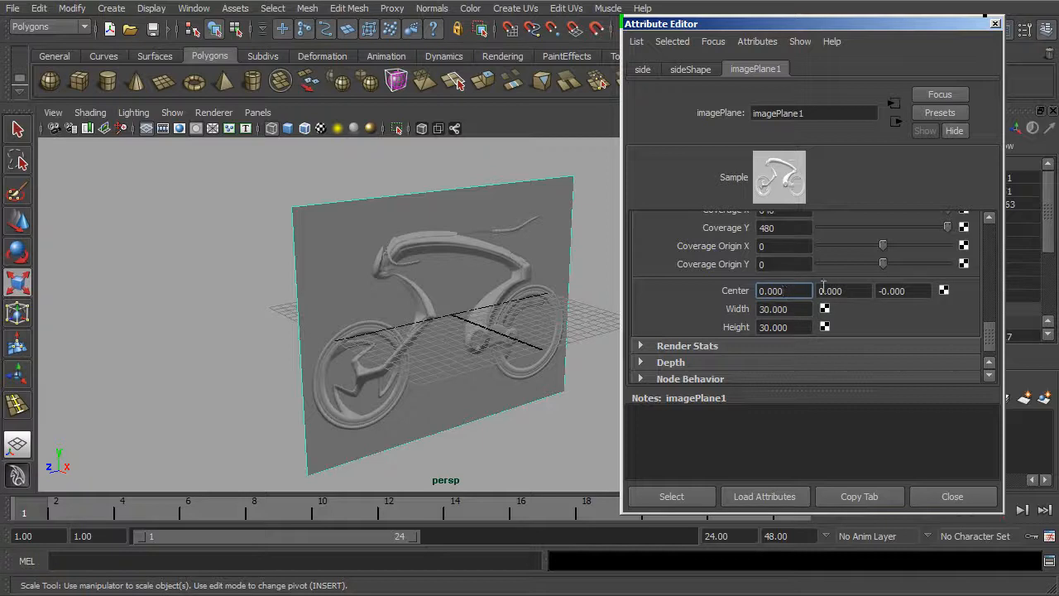
# Try a Center X of 10 on the image plane
pyautogui.moveTo(803, 290); pyautogui.dragTo(741, 293)
pyautogui.write('10')
pyautogui.press('Return')
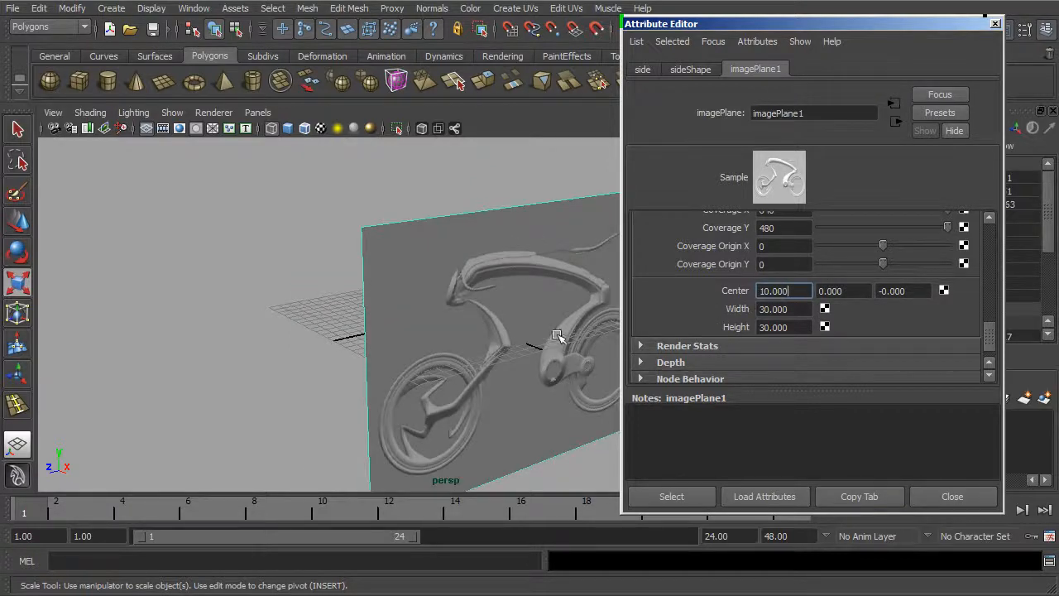
# Set the image plane's Center X to -10
pyautogui.moveTo(786, 291); pyautogui.dragTo(710, 285)
pyautogui.write('-10')
pyautogui.press('Return')
pyautogui.keyDown('alt'); pyautogui.moveTo(496, 327); pyautogui.dragTo(603, 323); pyautogui.keyUp('alt')
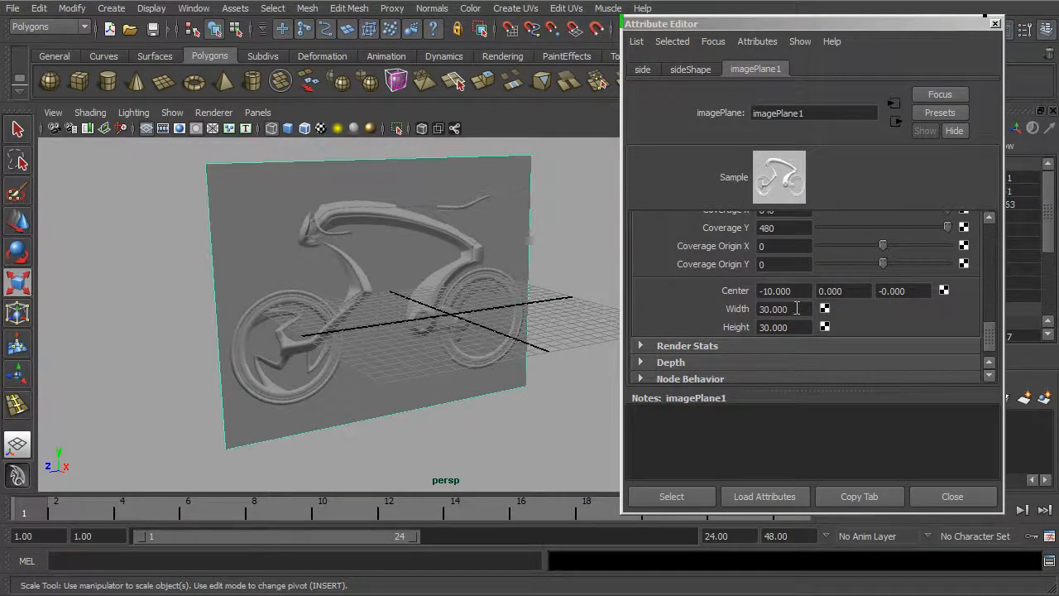
# Review the image plane's Width, Height and Placement Extras, close the Attribute Editor and deselect the plane
pyautogui.click(787, 309)
pyautogui.click(801, 327)
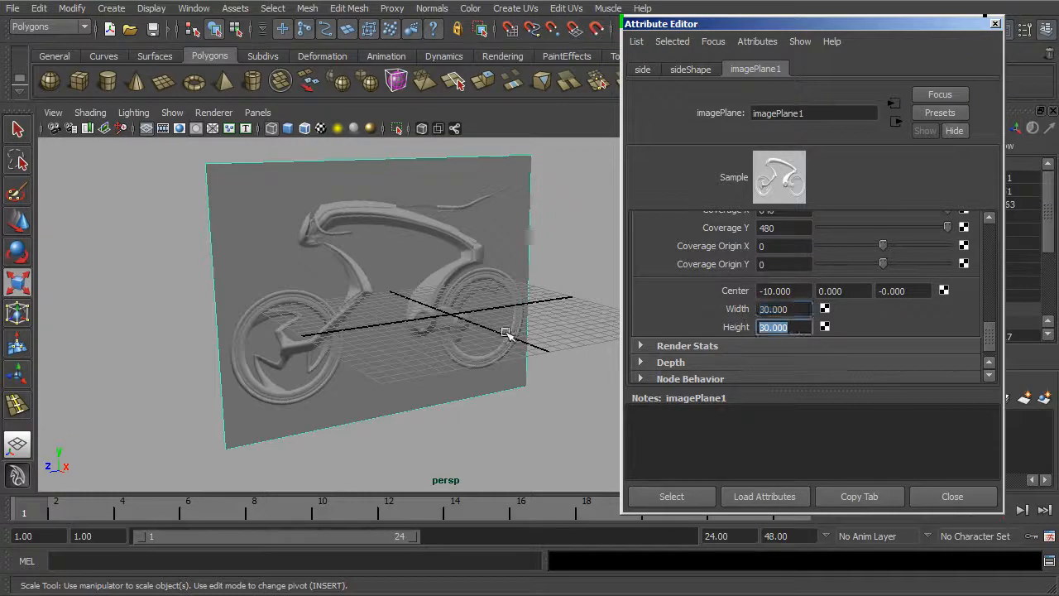
pyautogui.keyDown('alt'); pyautogui.moveTo(549, 307); pyautogui.dragTo(534, 305); pyautogui.keyUp('alt')
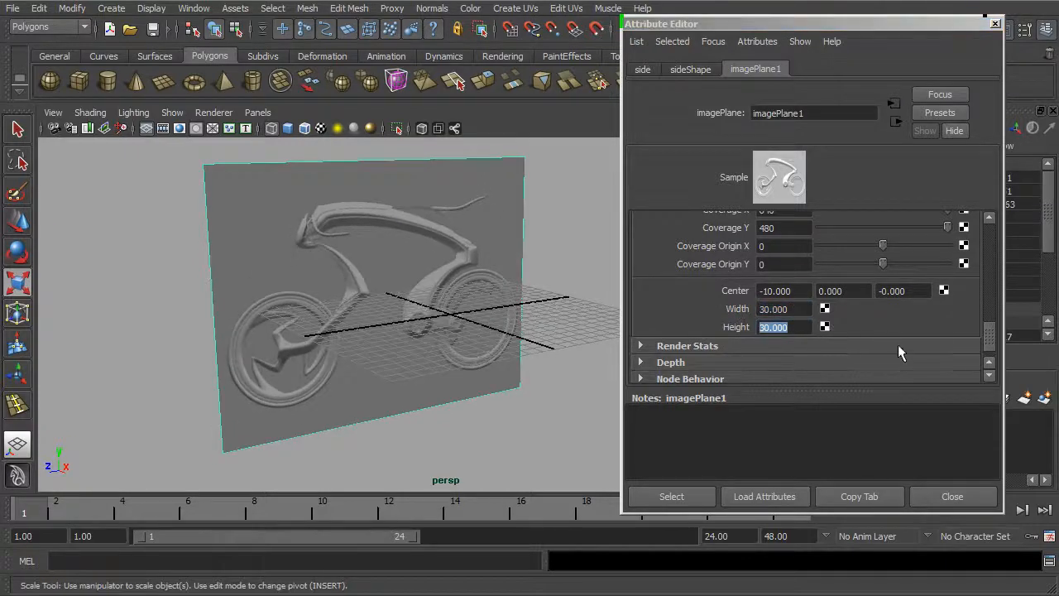
pyautogui.moveTo(989, 337); pyautogui.dragTo(988, 323)
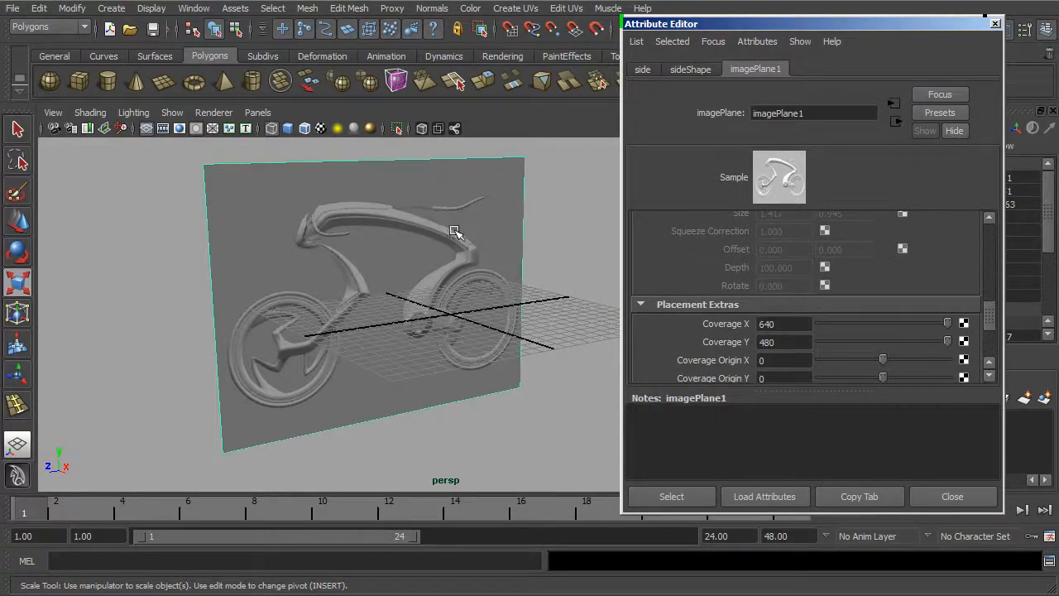
pyautogui.moveTo(511, 274)
pyautogui.keyDown('alt'); pyautogui.mouseDown()
pyautogui.moveTo(496, 271)
pyautogui.moveTo(509, 267)
pyautogui.mouseUp(); pyautogui.keyUp('alt')
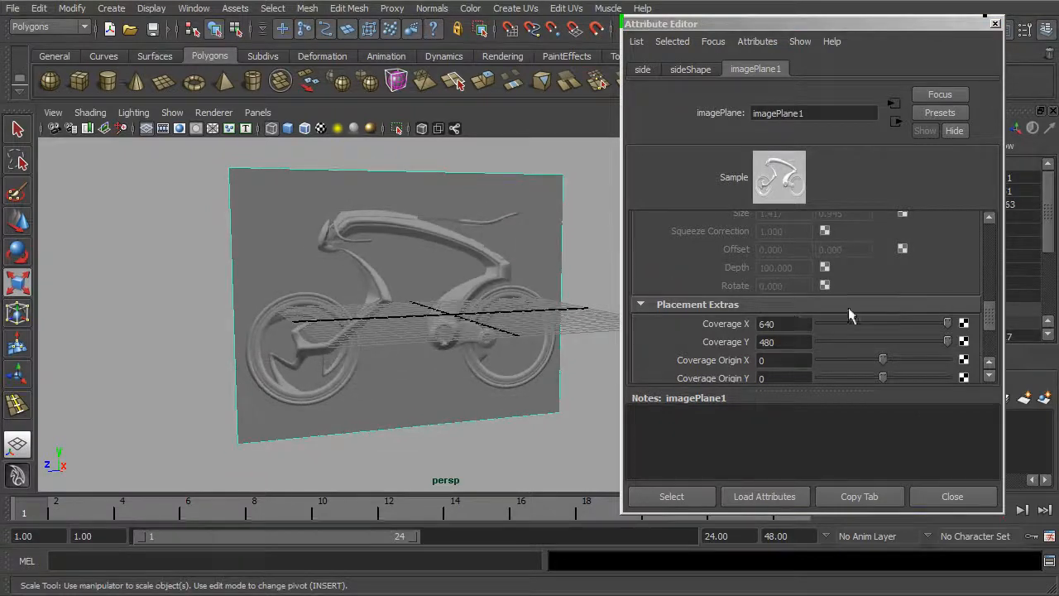
pyautogui.click(952, 497)
pyautogui.click(721, 296)
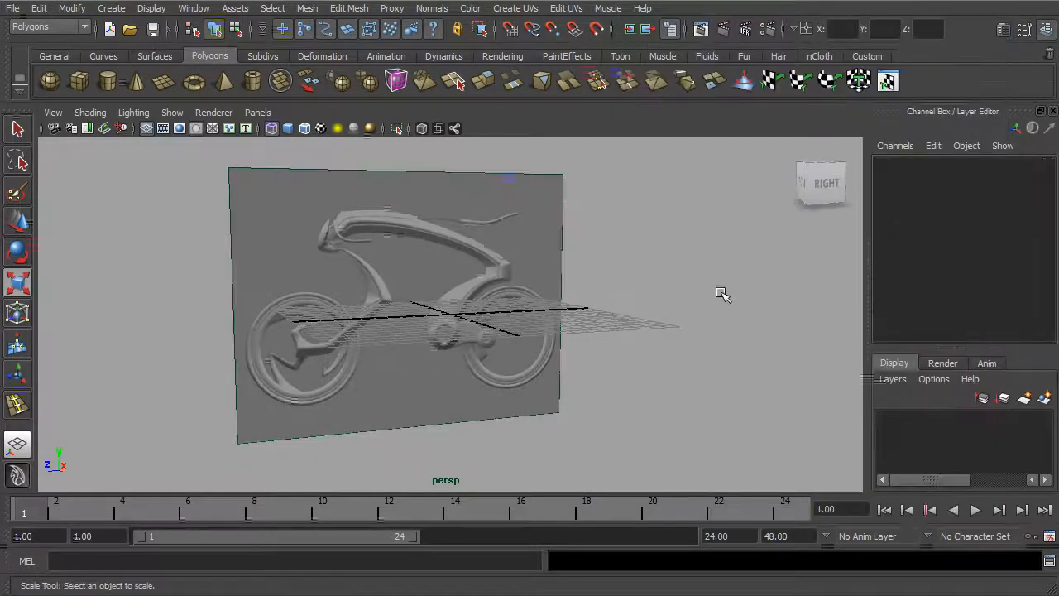
# Show the side view at full size with the whole bike image in frame
pyautogui.press('space')
pyautogui.press('space')
pyautogui.scroll(5, 693, 364)
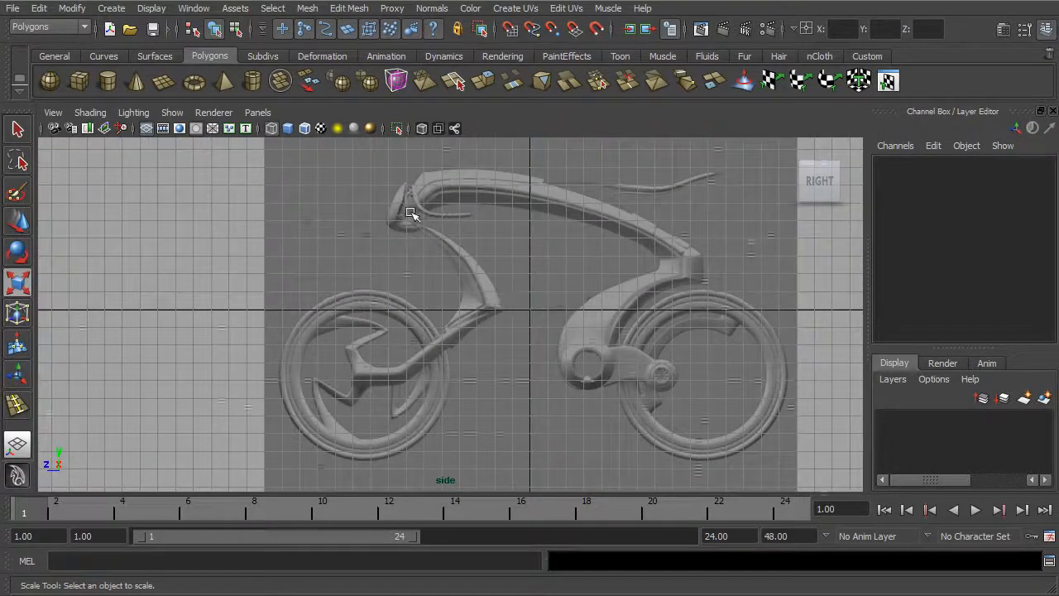
pyautogui.keyDown('alt'); pyautogui.moveTo(733, 280); pyautogui.dragTo(575, 287, button='middle'); pyautogui.keyUp('alt')
pyautogui.keyDown('alt'); pyautogui.moveTo(574, 287); pyautogui.dragTo(491, 278, button='right'); pyautogui.keyUp('alt')
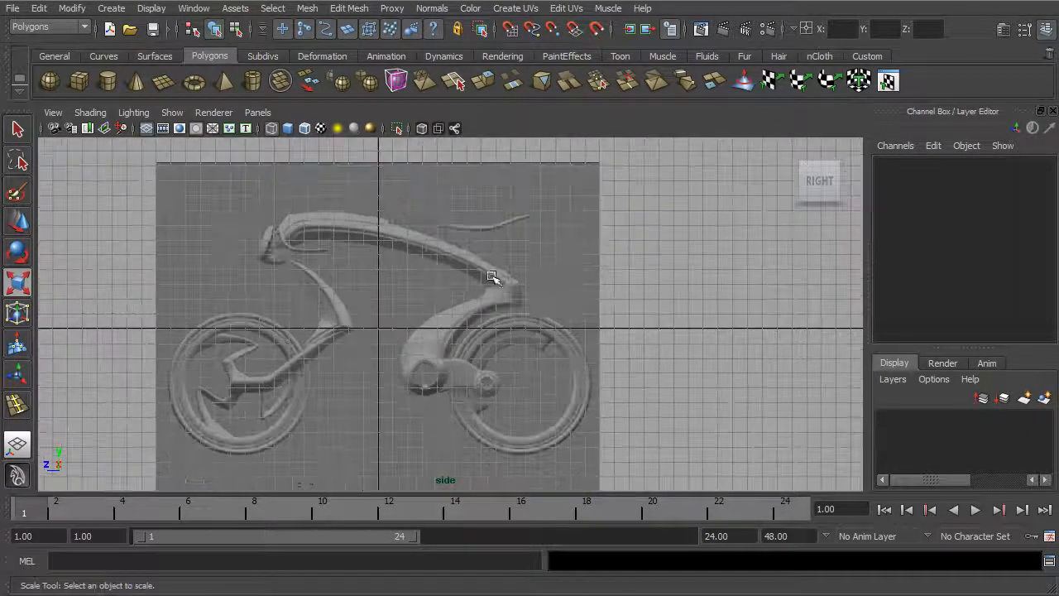
pyautogui.keyDown('alt'); pyautogui.moveTo(531, 288); pyautogui.dragTo(641, 267, button='middle'); pyautogui.keyUp('alt')
pyautogui.keyDown('alt'); pyautogui.moveTo(681, 309); pyautogui.dragTo(571, 320, button='right'); pyautogui.keyUp('alt')
pyautogui.keyDown('alt'); pyautogui.moveTo(597, 266); pyautogui.dragTo(625, 255, button='middle'); pyautogui.keyUp('alt')
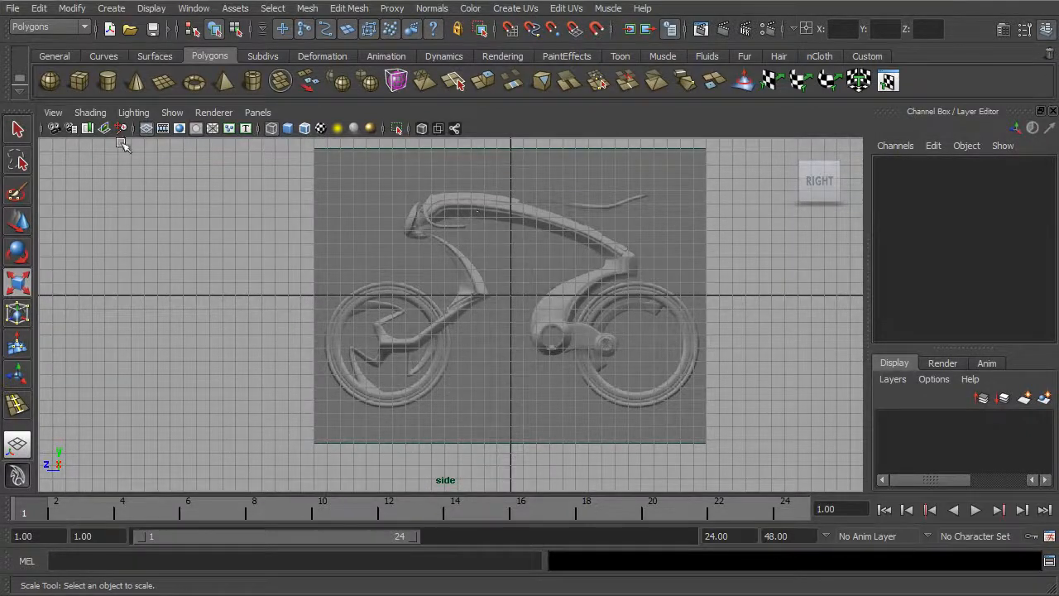
# Select the image plane node from the side view's image plane attributes, close the Attribute Editor and activate the Scale tool
pyautogui.click(53, 112)
pyautogui.moveTo(98, 338)
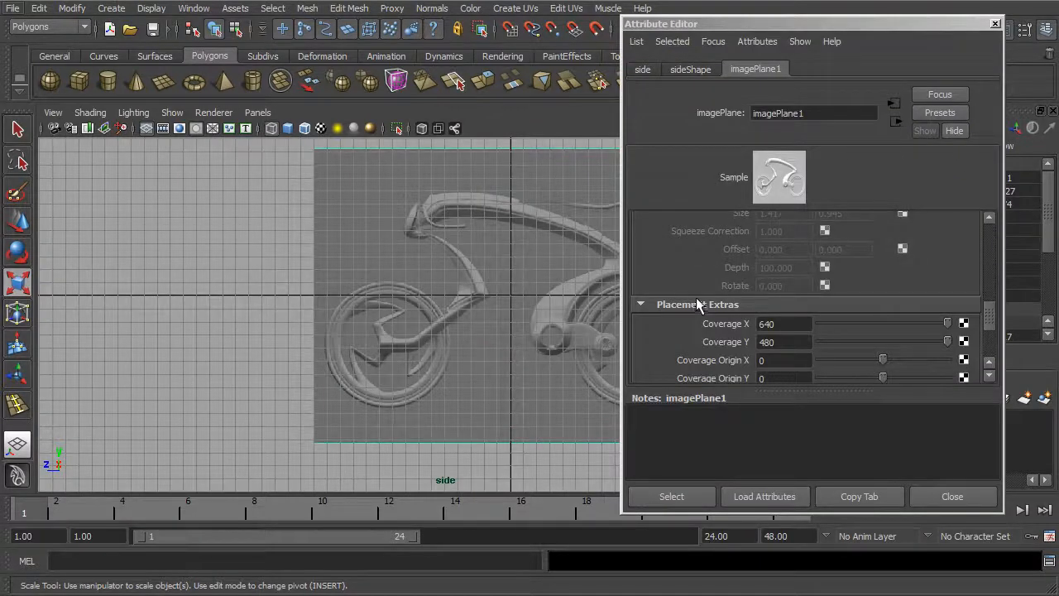
pyautogui.click(692, 502)
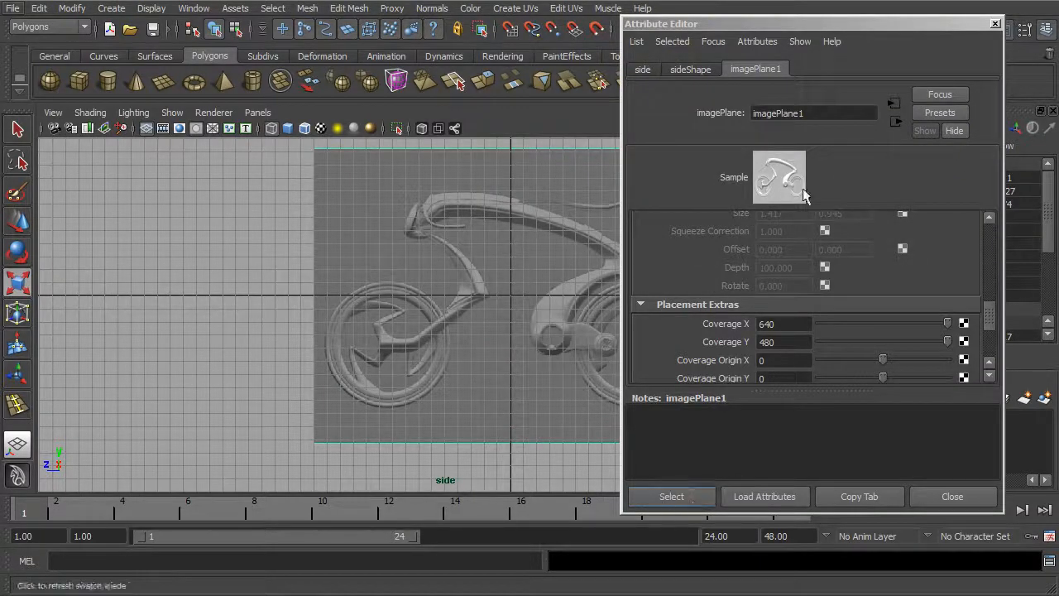
pyautogui.click(705, 497)
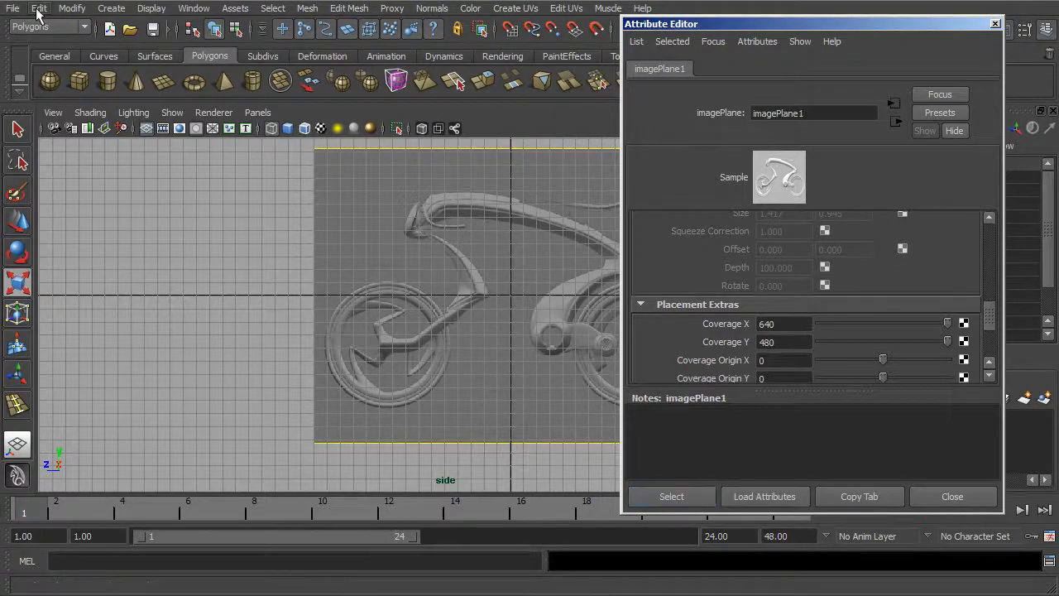
pyautogui.click(943, 495)
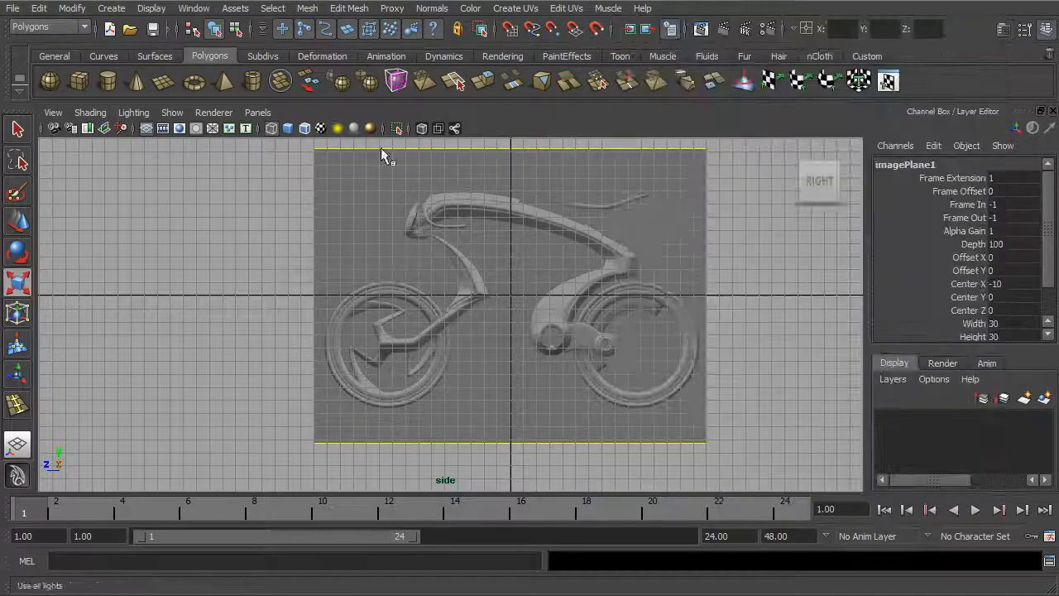
pyautogui.press('r')
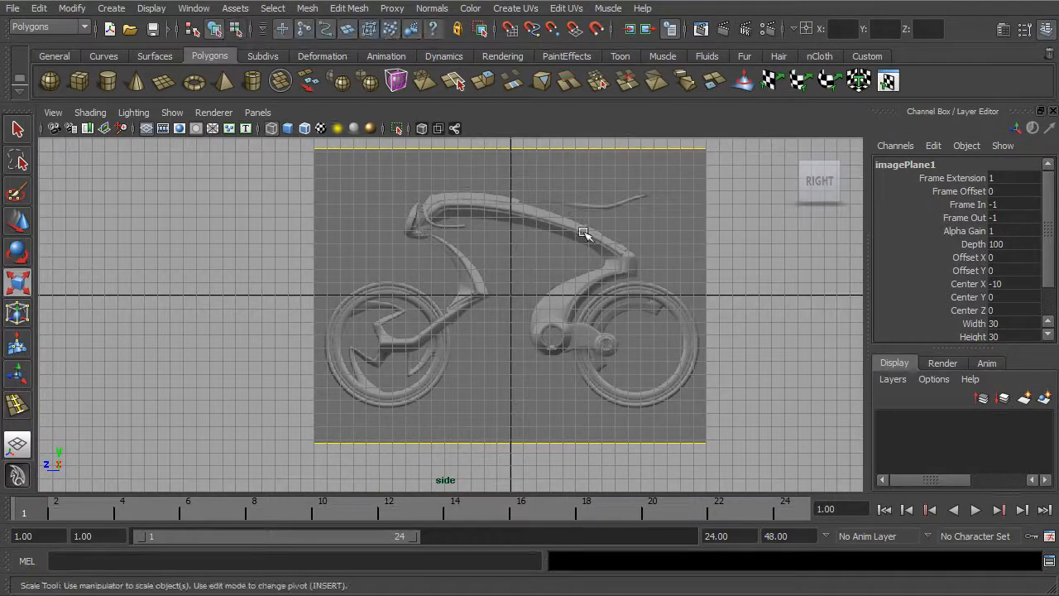
# Examine the bike reference against the side view grid up close and from afar, and deselect the image plane
pyautogui.keyDown('alt'); pyautogui.moveTo(648, 302); pyautogui.dragTo(616, 320, button='middle'); pyautogui.keyUp('alt')
pyautogui.keyDown('alt'); pyautogui.moveTo(617, 320); pyautogui.dragTo(893, 351, button='right'); pyautogui.keyUp('alt')
pyautogui.keyDown('alt'); pyautogui.moveTo(687, 298); pyautogui.dragTo(651, 333, button='middle'); pyautogui.keyUp('alt')
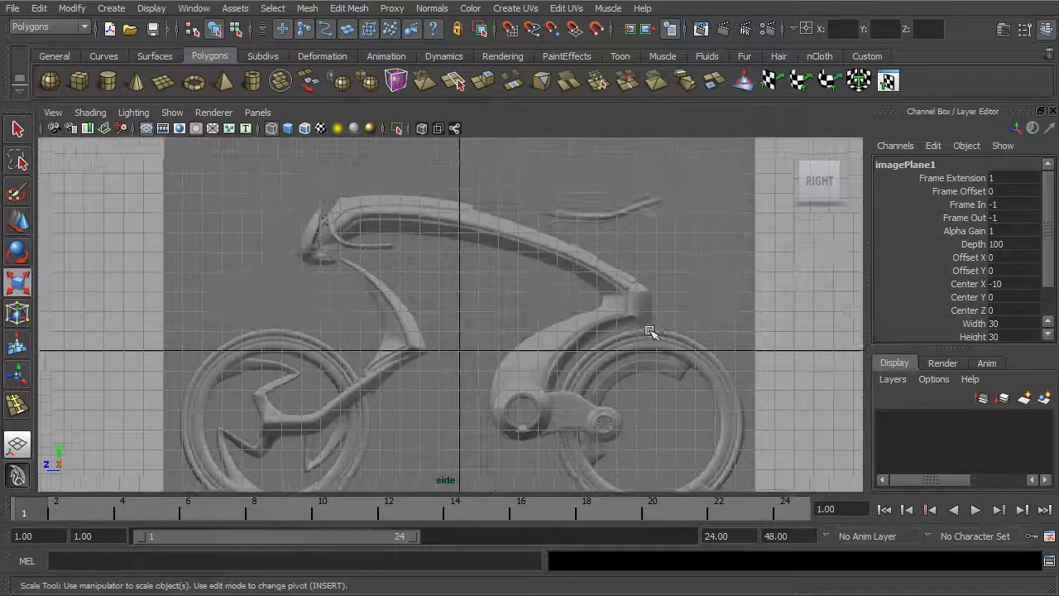
pyautogui.keyDown('alt'); pyautogui.moveTo(651, 332); pyautogui.dragTo(826, 357, button='right'); pyautogui.keyUp('alt')
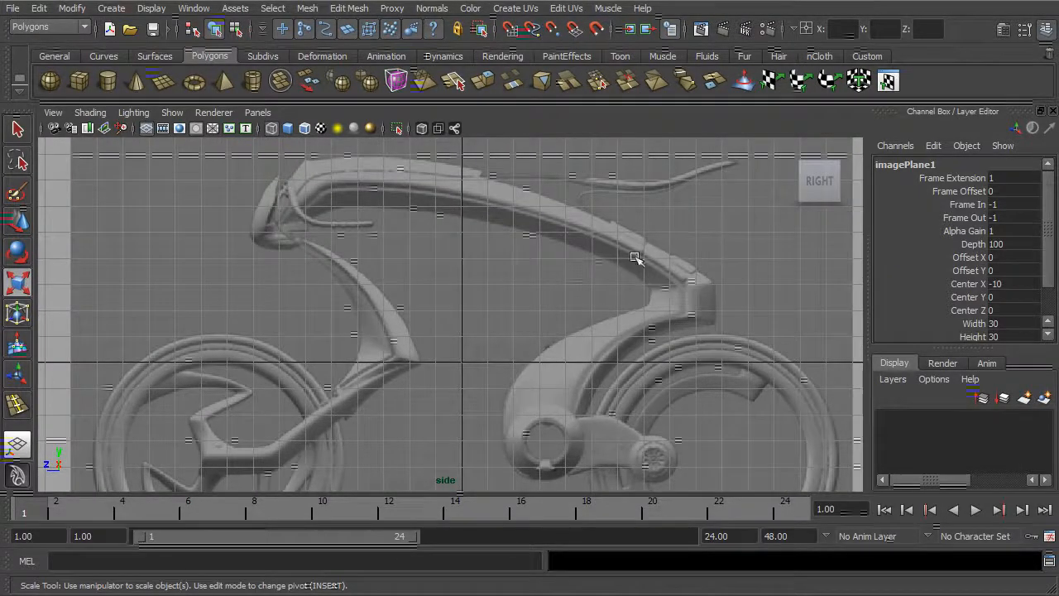
pyautogui.keyDown('alt'); pyautogui.moveTo(716, 323); pyautogui.dragTo(539, 276, button='right'); pyautogui.keyUp('alt')
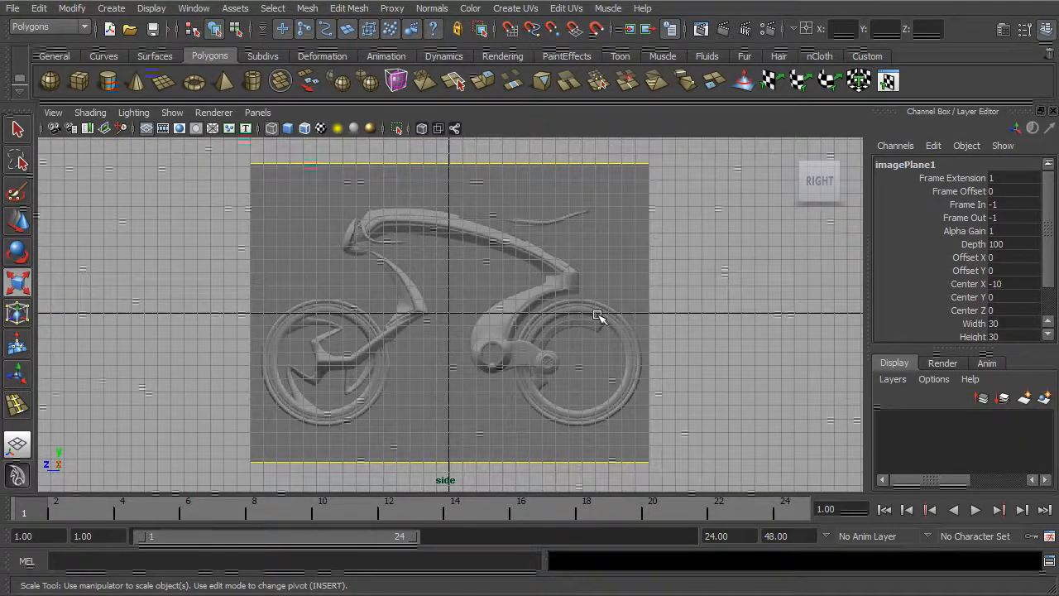
pyautogui.keyDown('alt'); pyautogui.moveTo(579, 325); pyautogui.dragTo(594, 351, button='middle'); pyautogui.keyUp('alt')
pyautogui.keyDown('alt'); pyautogui.moveTo(553, 325); pyautogui.dragTo(383, 331, button='right'); pyautogui.keyUp('alt')
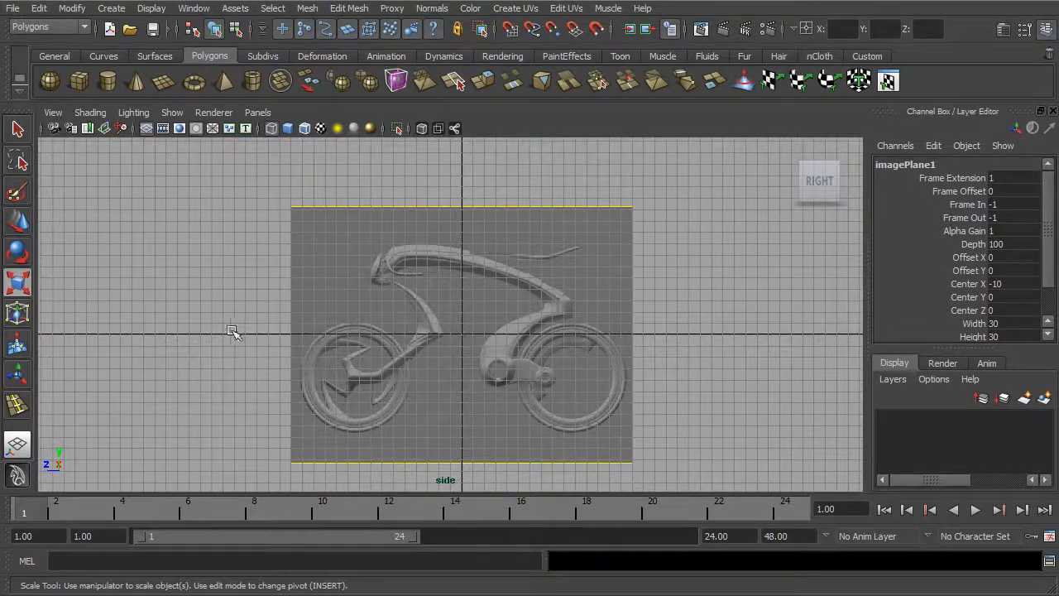
pyautogui.click(424, 271)
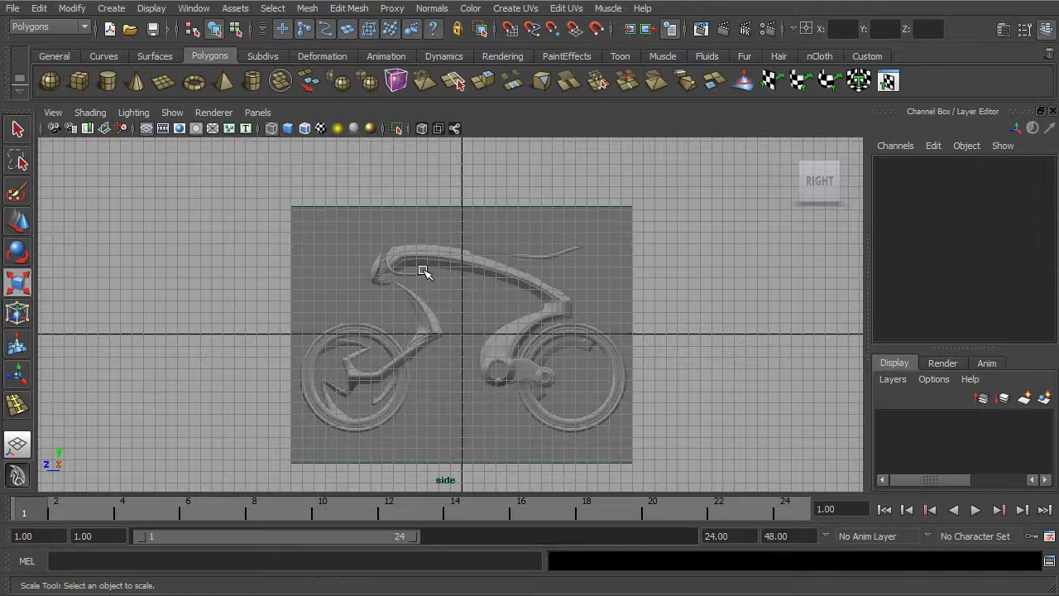
# Open the side view's image plane attributes at the Center values
pyautogui.click(52, 112)
pyautogui.moveTo(141, 333)
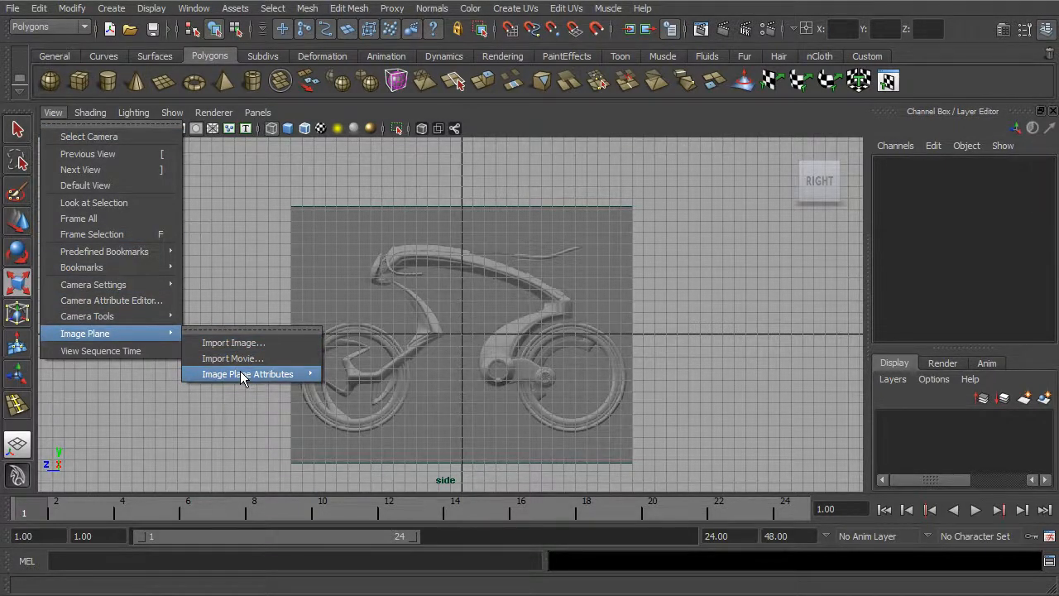
pyautogui.click(333, 189)
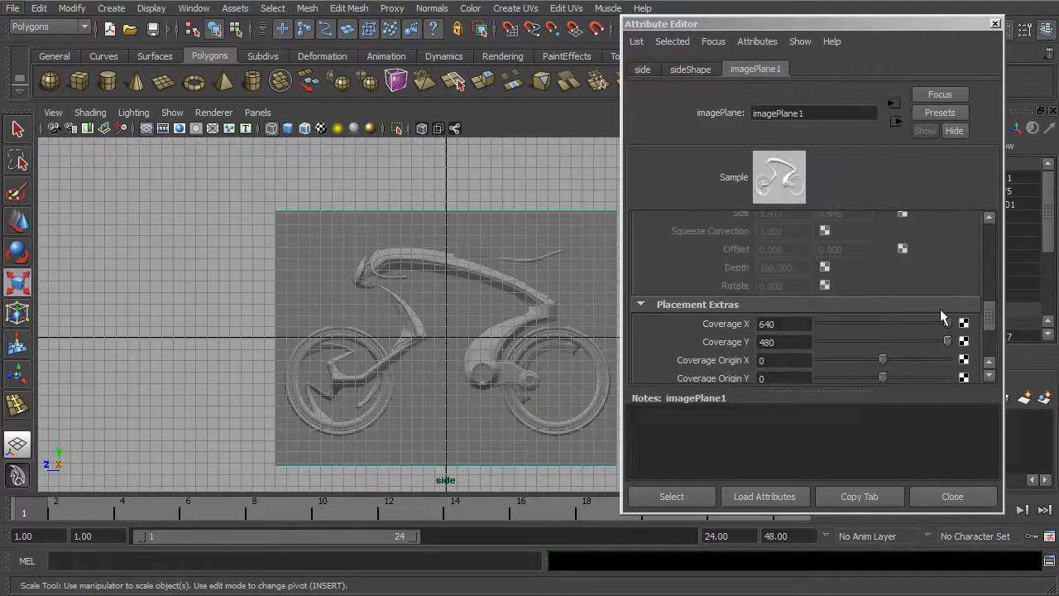
pyautogui.scroll(-5, 941, 316)
# Try a Center Z of 5 on the image plane and reset it to 0
pyautogui.moveTo(902, 273); pyautogui.dragTo(873, 274)
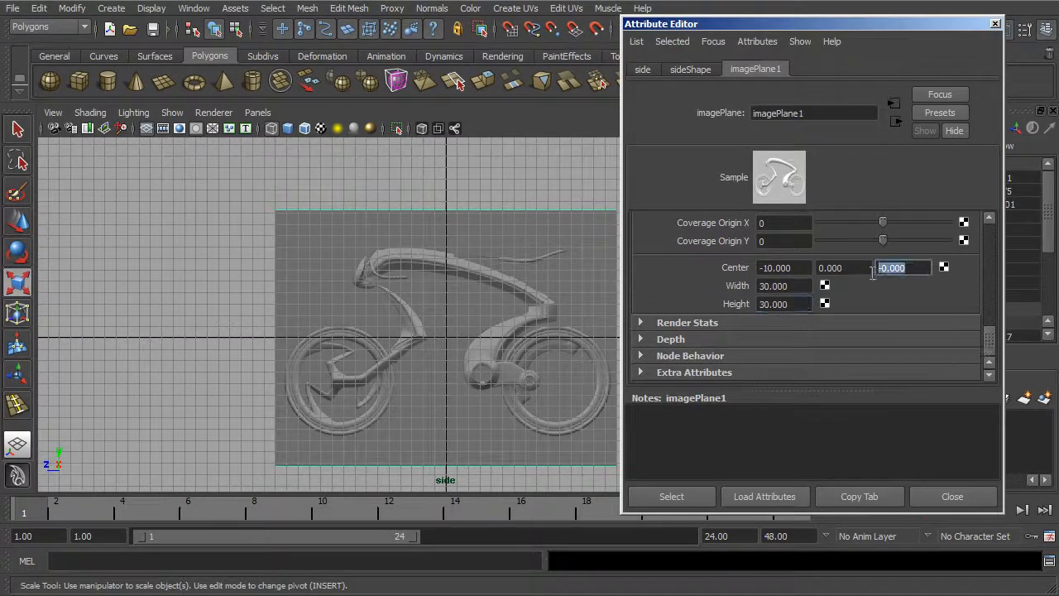
pyautogui.write('5')
pyautogui.press('Return')
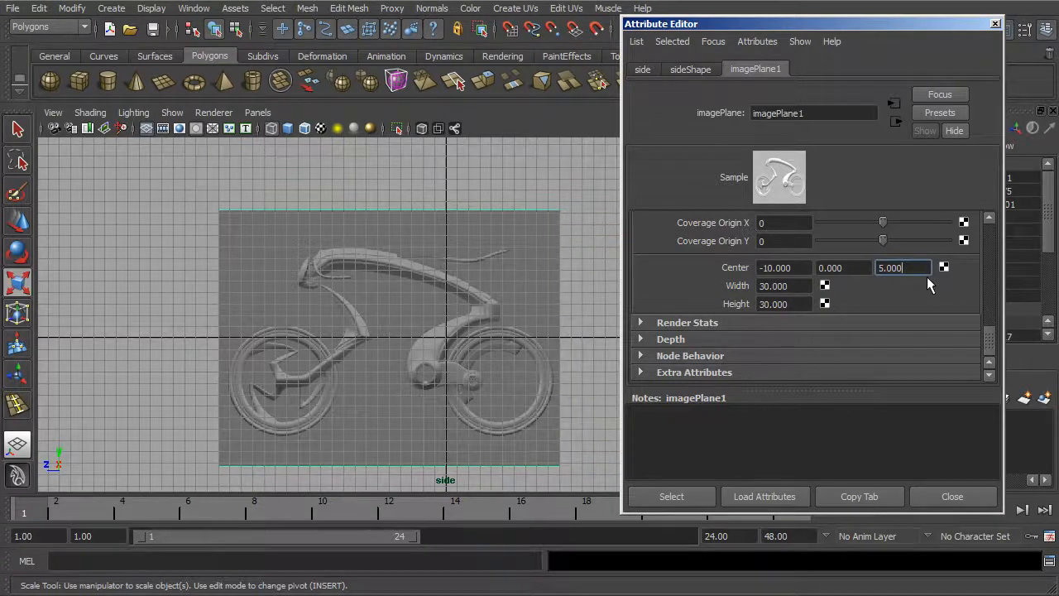
pyautogui.write('0')
pyautogui.press('Return')
# Try Center Y values of 5, 7, 8 and 8.25 to raise the bike image toward the ground line
pyautogui.moveTo(860, 267); pyautogui.dragTo(781, 251)
pyautogui.write('5')
pyautogui.press('Return')
pyautogui.write('7')
pyautogui.press('Return')
pyautogui.write('8')
pyautogui.press('Return')
pyautogui.write('8.25')
pyautogui.press('Return')
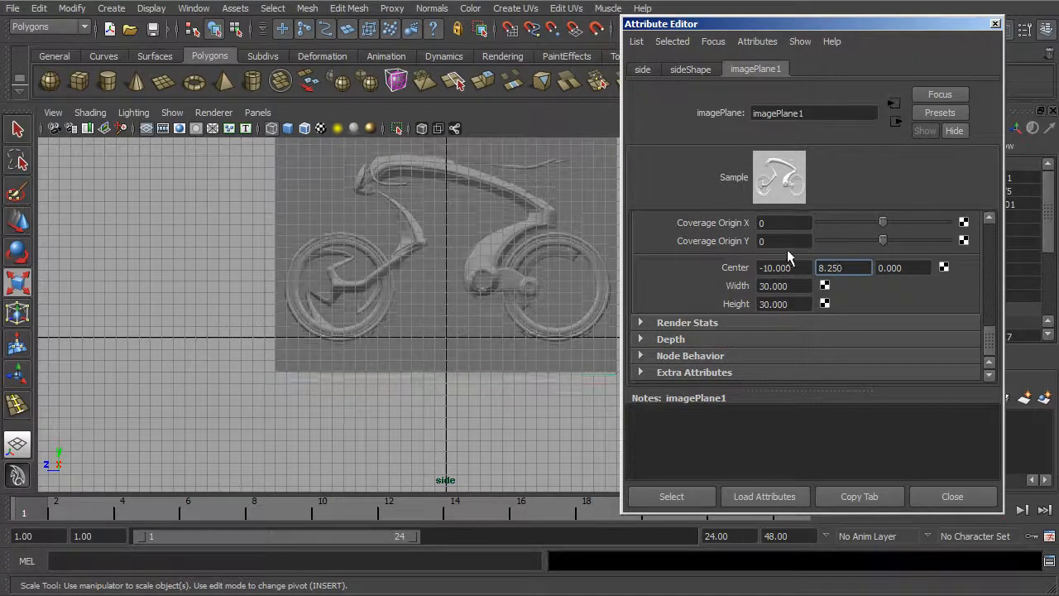
# Fine-tune the image plane's Center Y to 8.3 and finally 8.5 to rest the wheels on the horizontal axis
pyautogui.moveTo(848, 268); pyautogui.dragTo(776, 267)
pyautogui.write('8.3')
pyautogui.press('Return')
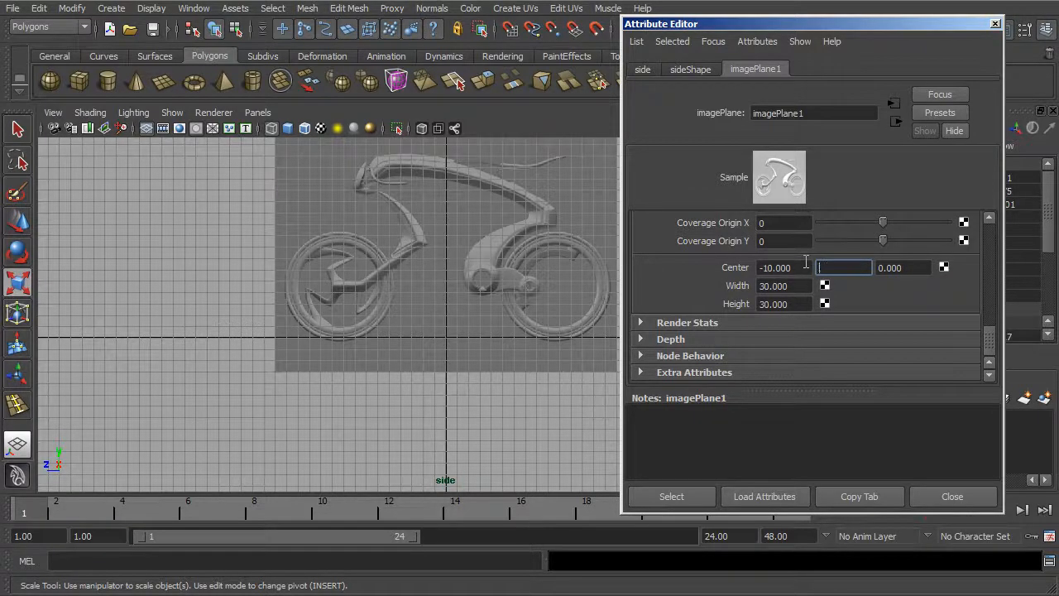
pyautogui.write('8.5')
pyautogui.press('Return')
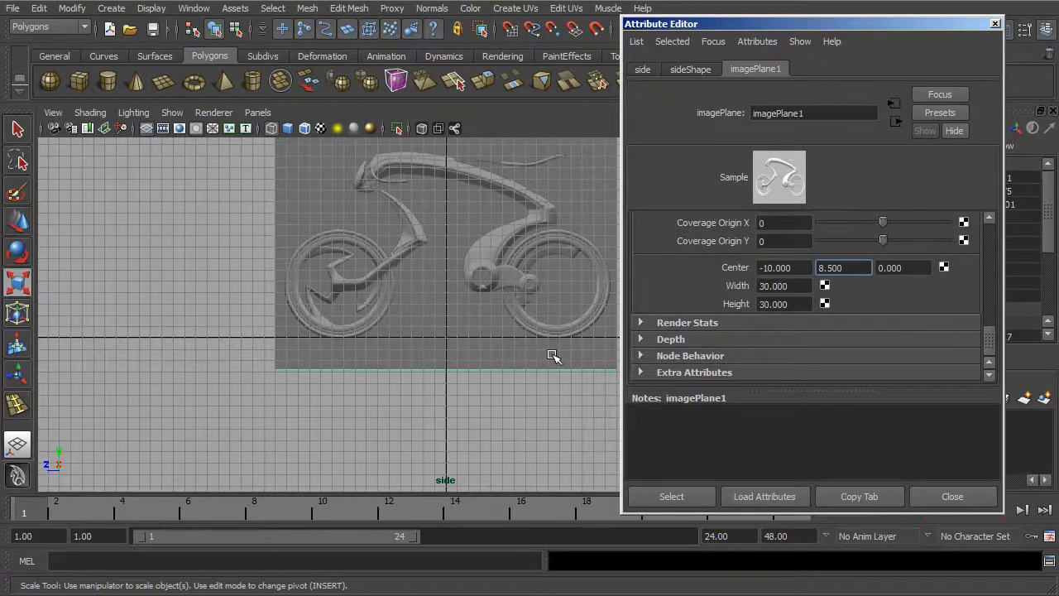
# Close the Attribute Editor and frame the whole repositioned bike image in the side view
pyautogui.click(951, 497)
pyautogui.keyDown('alt'); pyautogui.moveTo(577, 297); pyautogui.dragTo(584, 367, button='middle'); pyautogui.keyUp('alt')
pyautogui.scroll(-1, 553, 369)
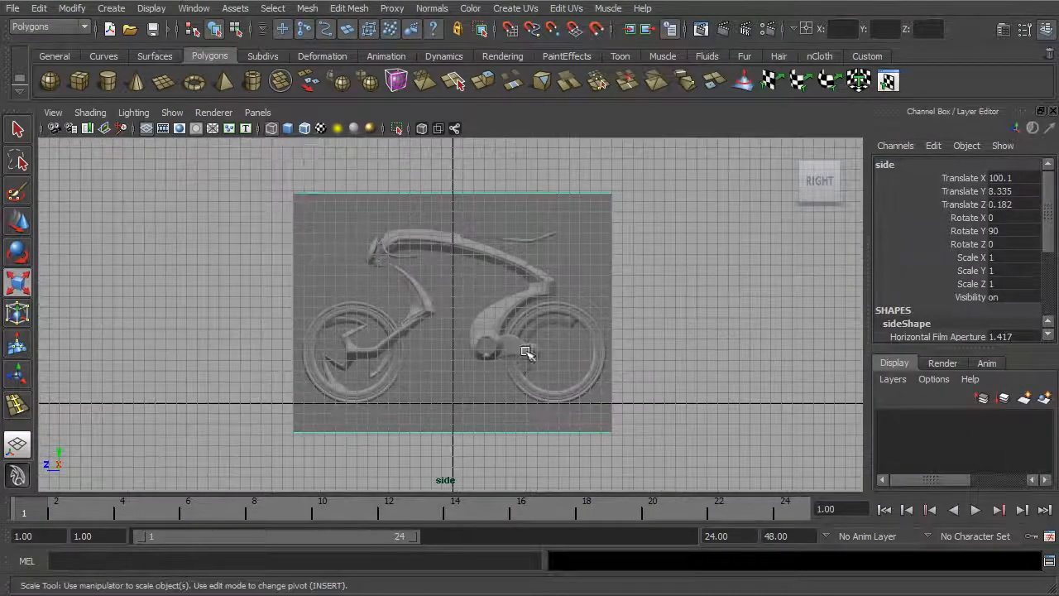
pyautogui.keyDown('alt'); pyautogui.moveTo(558, 321); pyautogui.dragTo(540, 325, button='middle'); pyautogui.keyUp('alt')
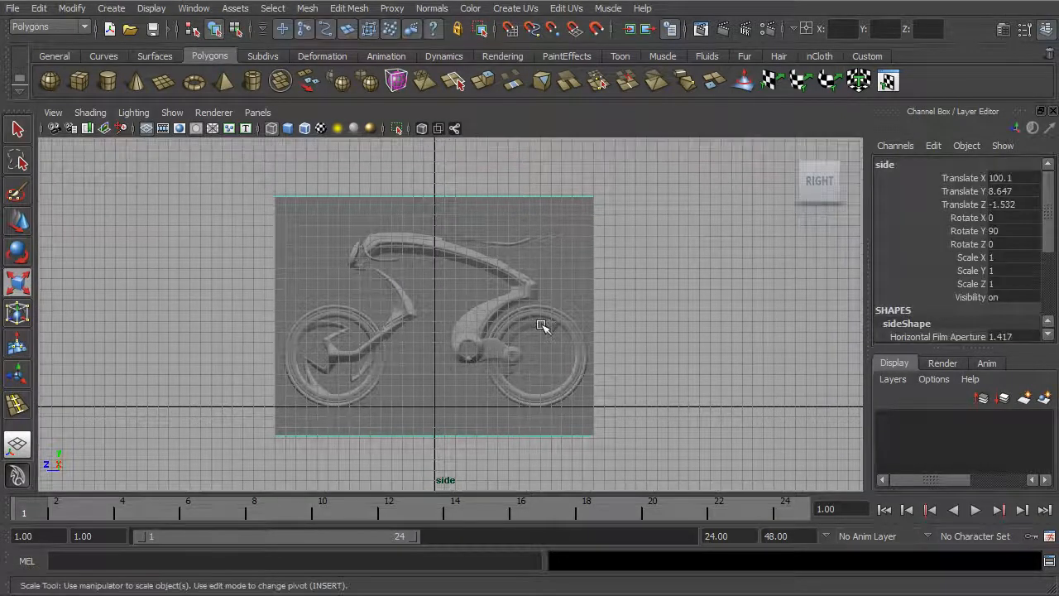
pyautogui.keyDown('alt'); pyautogui.moveTo(539, 325); pyautogui.dragTo(633, 344, button='right'); pyautogui.keyUp('alt')
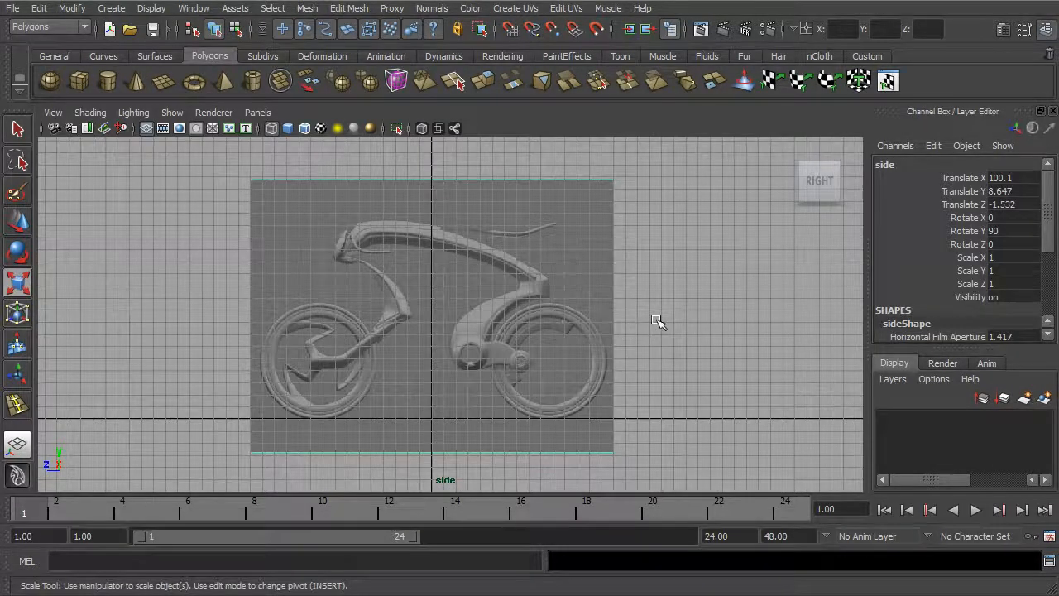